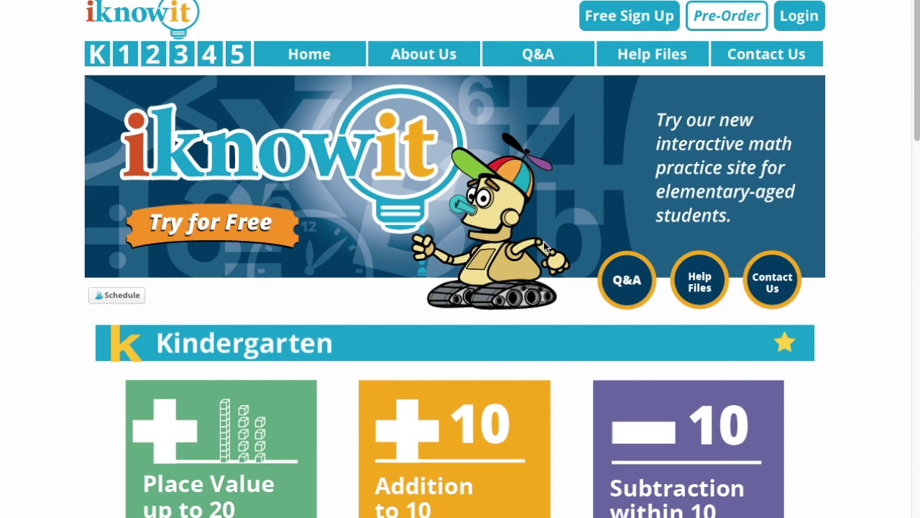
Sign in to iknowit as a Teacher using the saved e-mail login.
left_click(797, 19)
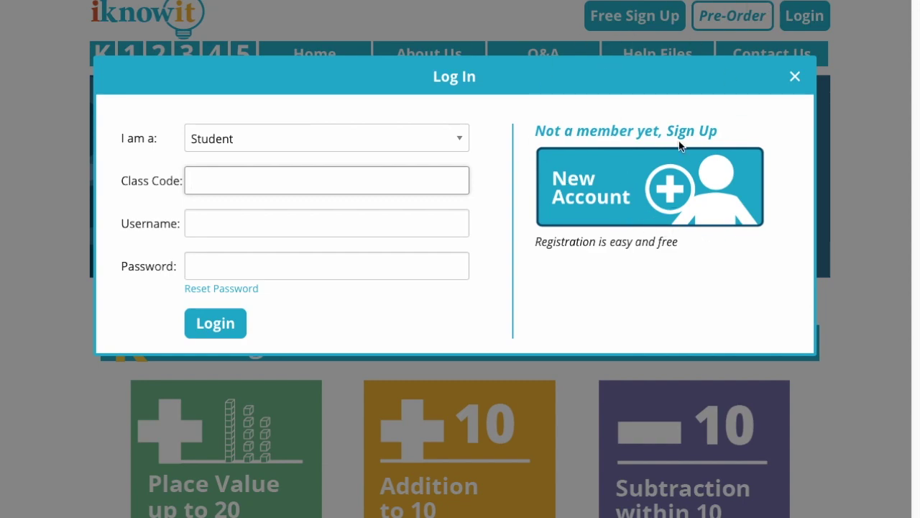
left_click(460, 140)
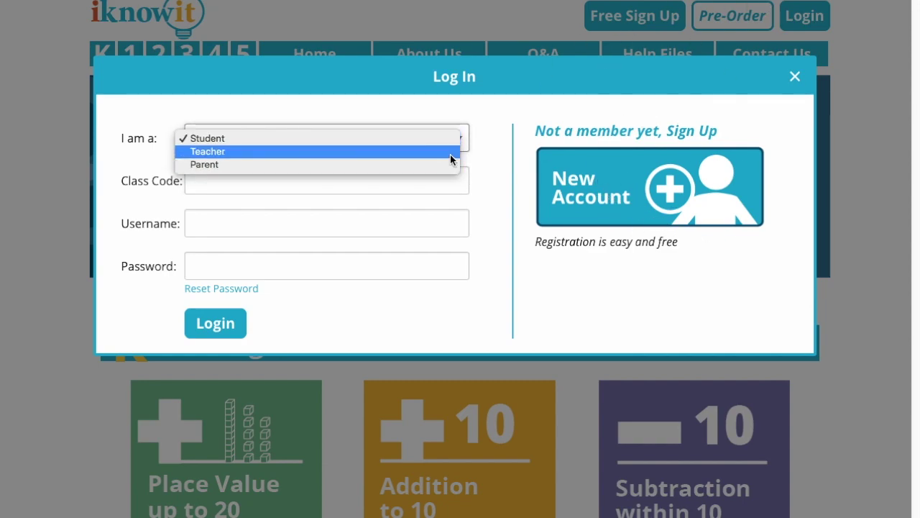
left_click(450, 152)
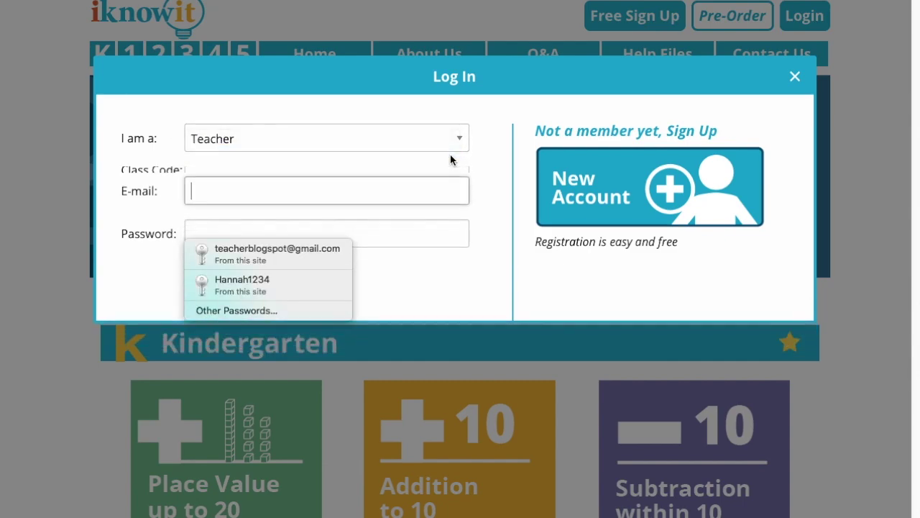
left_click(309, 257)
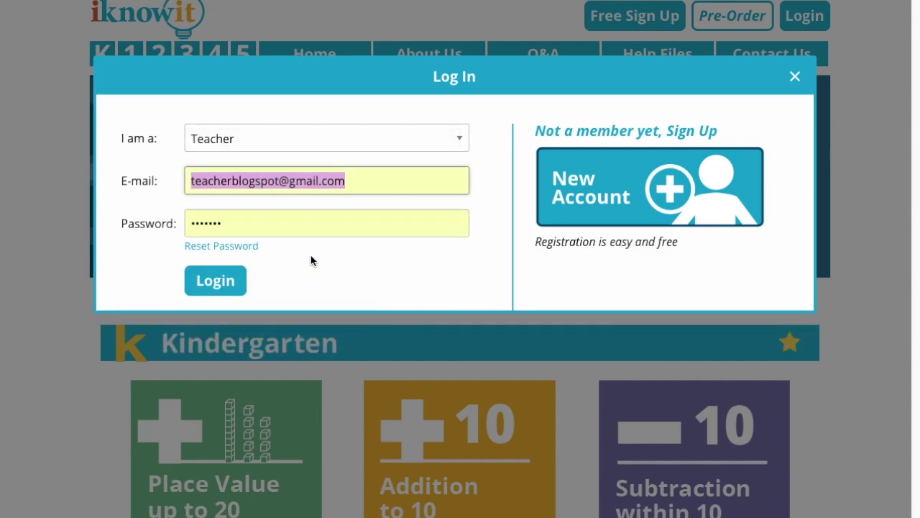
left_click(221, 280)
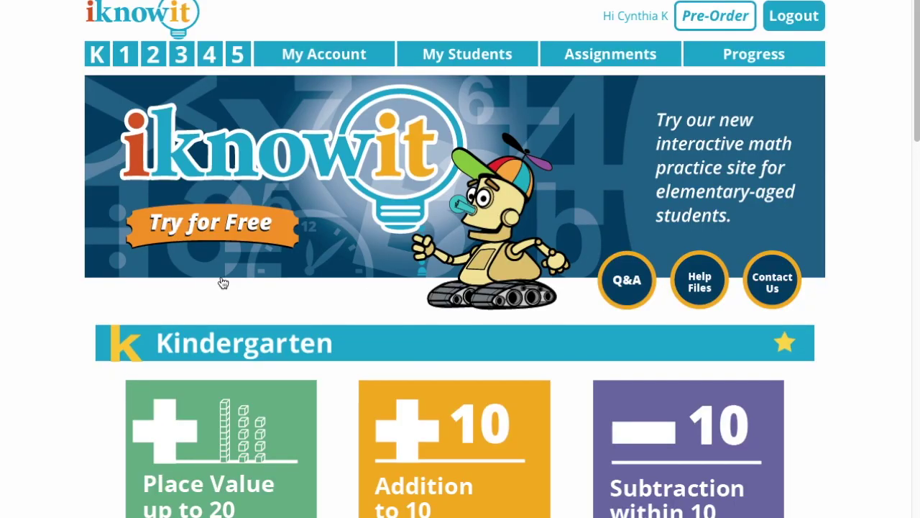
scroll(246, 386, "down", 1)
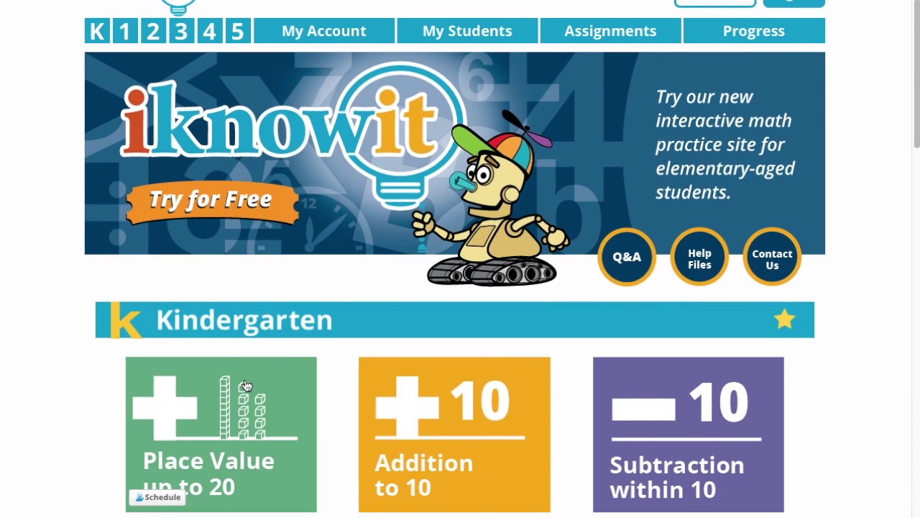
scroll(245, 385, "up", 1)
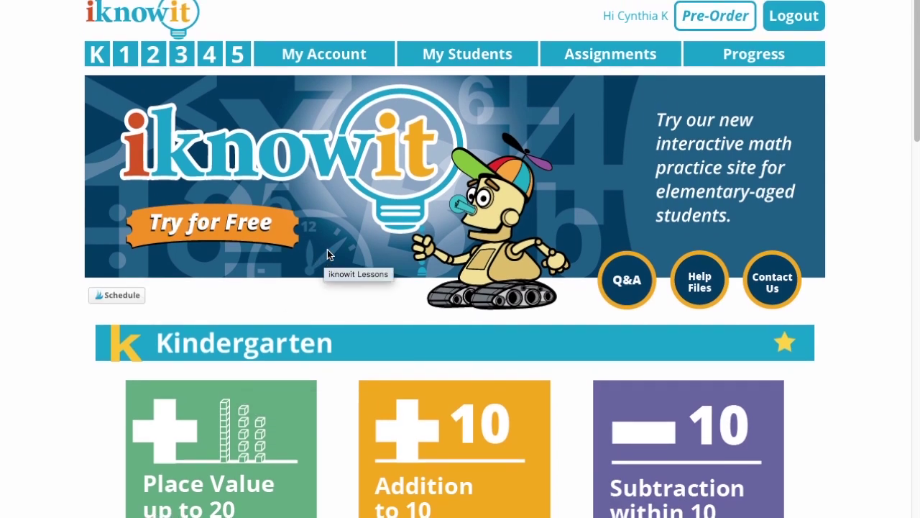
Create a class named Ms.K1 under My Students, replacing the default 'My Class' name.
left_click(475, 57)
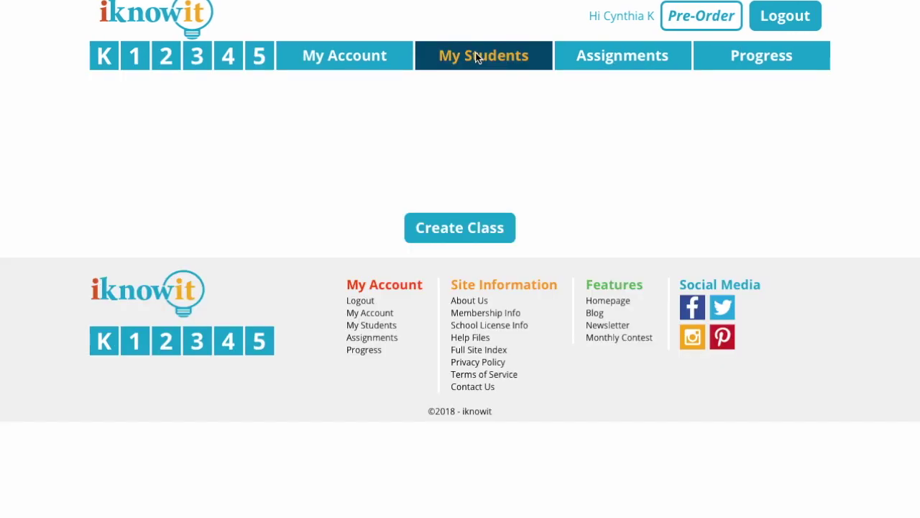
left_click(445, 229)
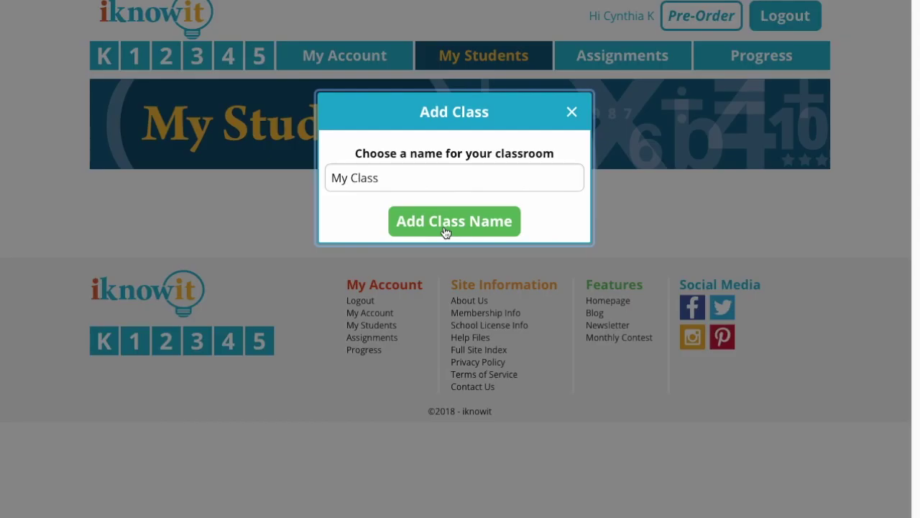
left_click(413, 189)
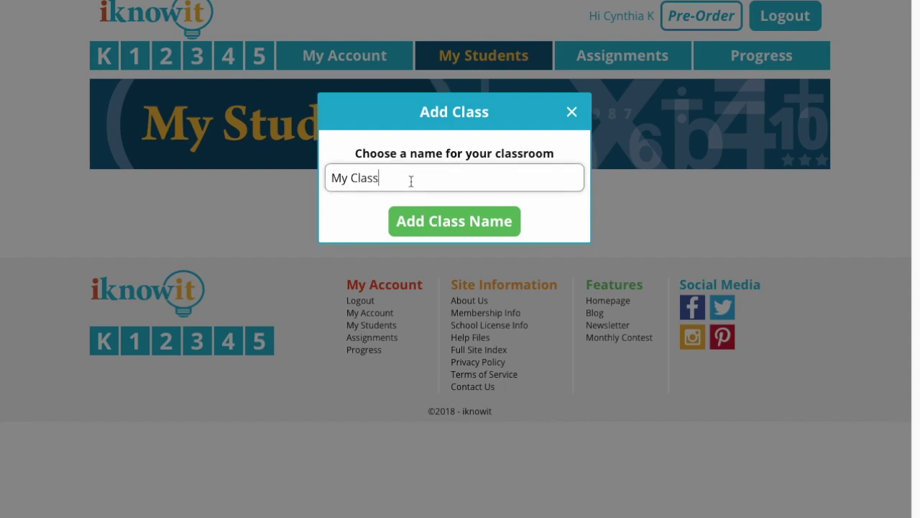
key("BackSpace")
key("BackSpace")
key("BackSpace")
key("BackSpace")
key("BackSpace")
key("BackSpace")
key("BackSpace")
key("BackSpace")
type("Ms.K1")
left_click(446, 220)
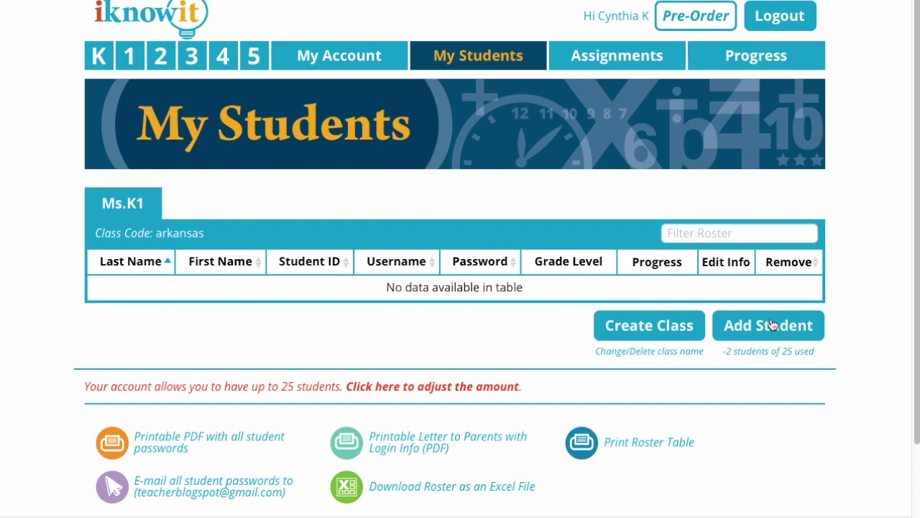
left_click(770, 325)
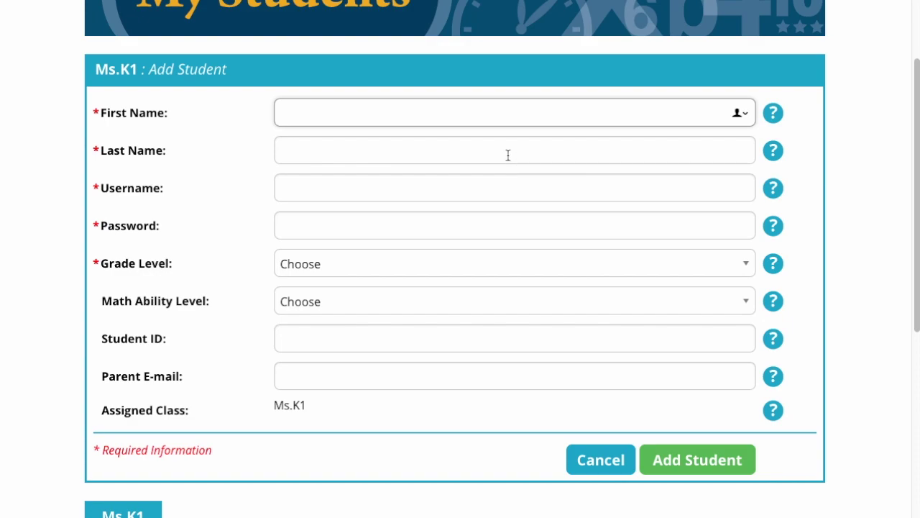
Enter the student's first name, last name, username and password in the Add Student form.
key("Tab")
key("Tab")
type("Josh1234")
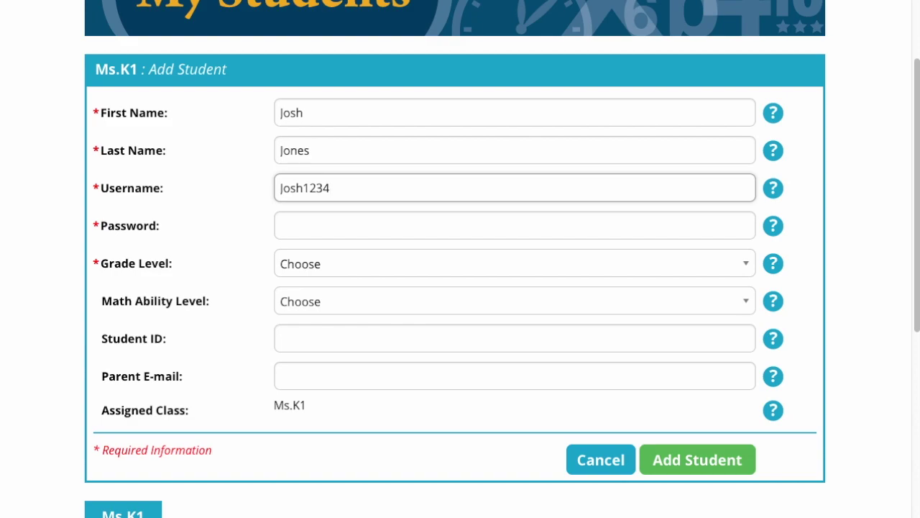
left_click(431, 225)
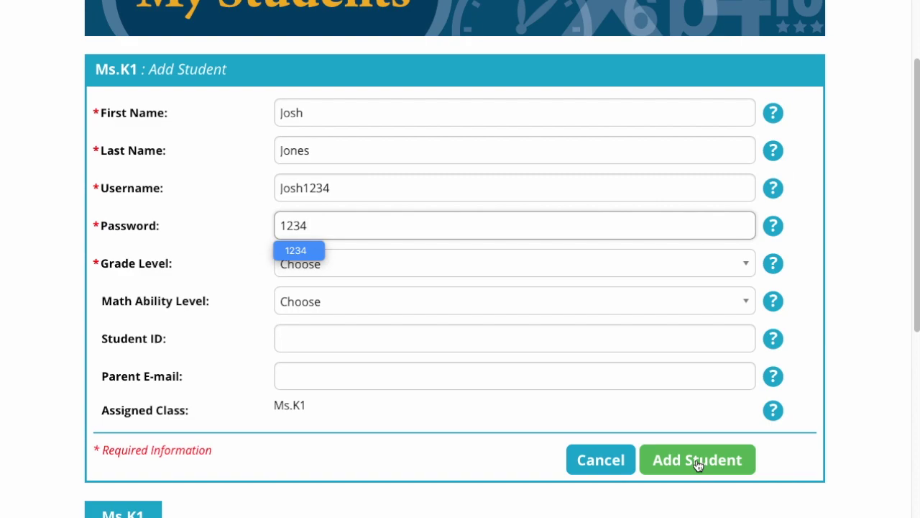
left_click(607, 265)
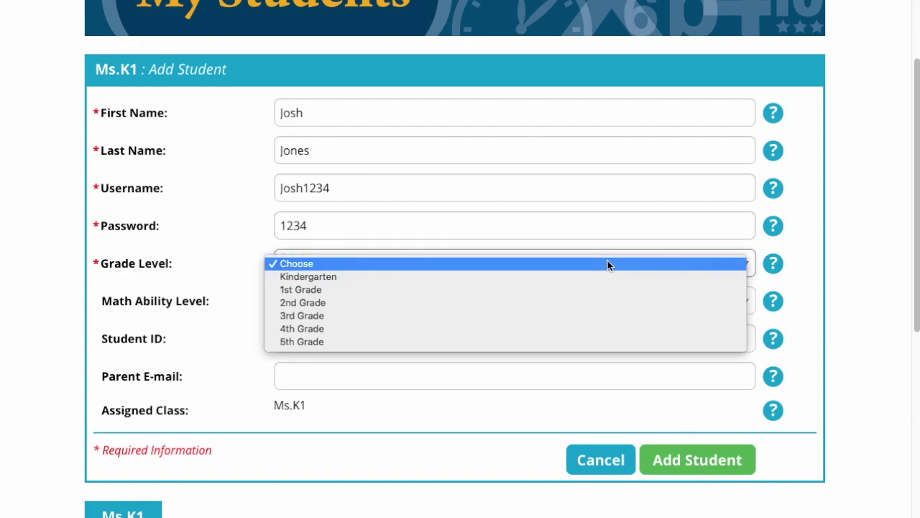
Set the student's grade level and math ability level to 3rd Grade.
left_click(558, 315)
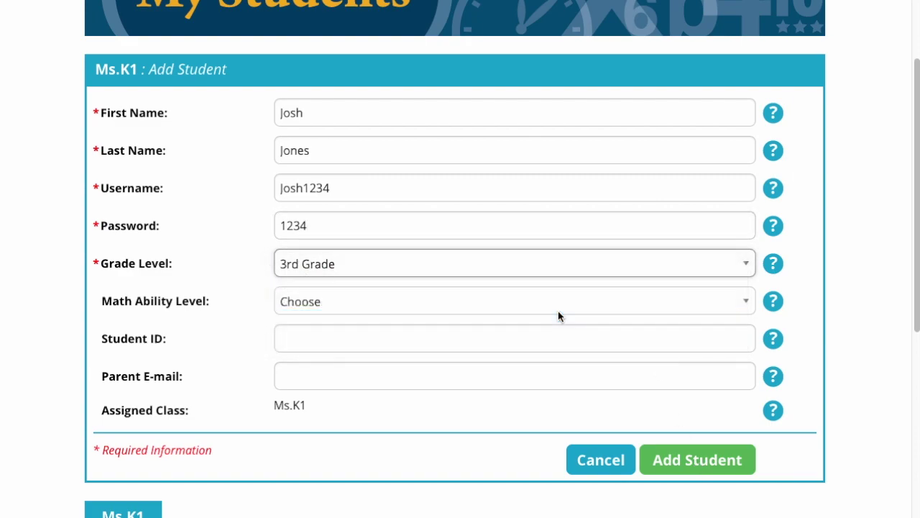
left_click(745, 304)
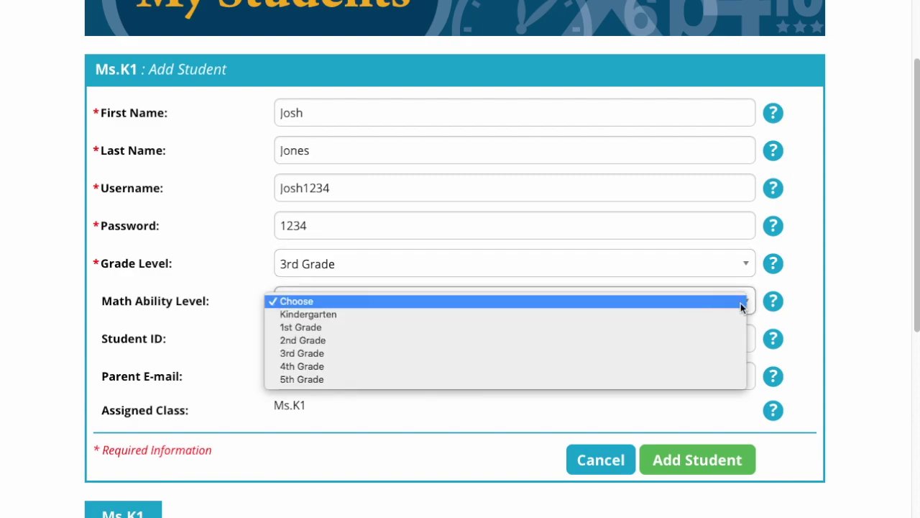
left_click(721, 353)
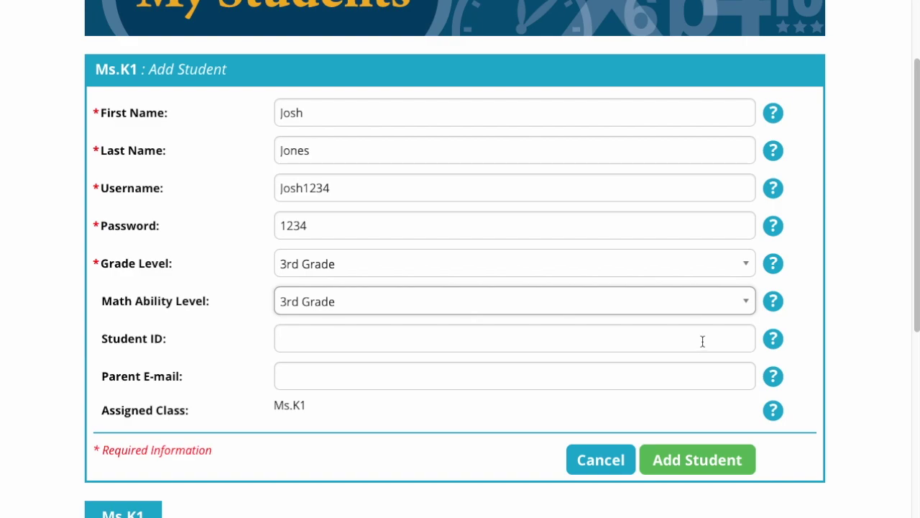
Enter the student ID and add the student to the Ms.K1 roster.
left_click(702, 340)
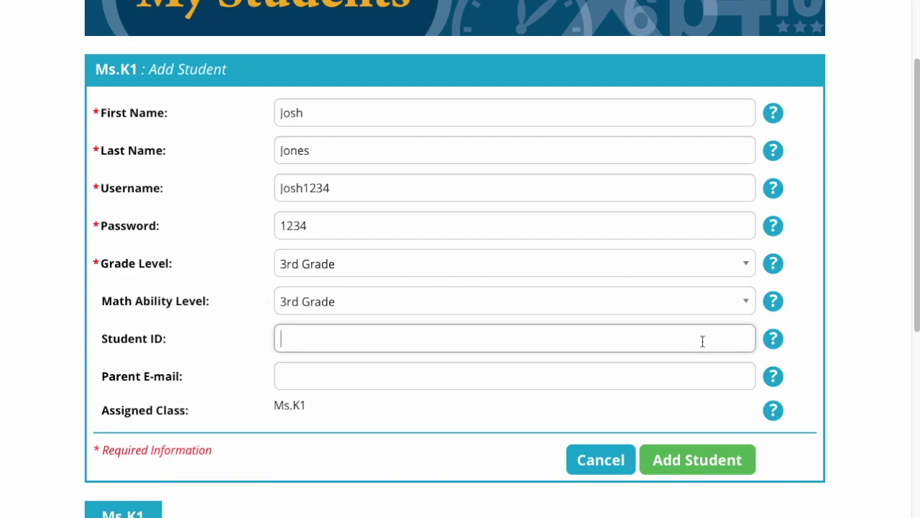
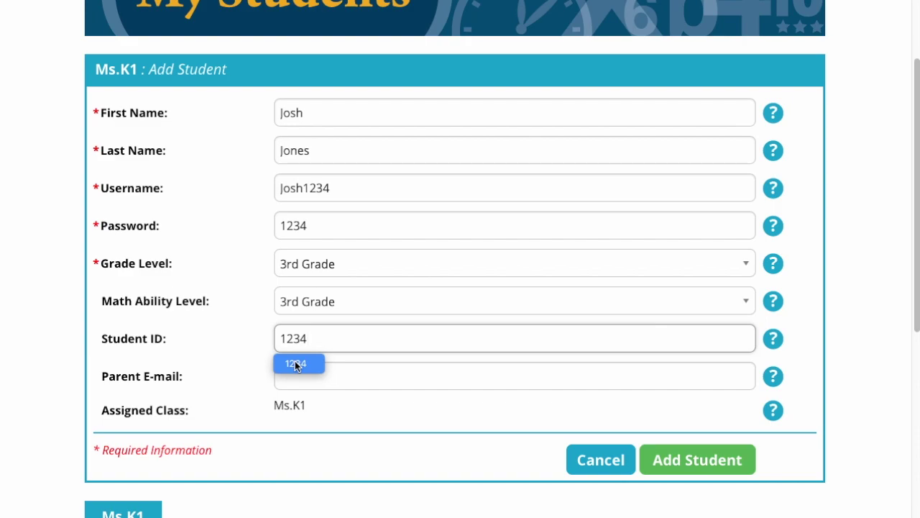
left_click_drag(318, 343, 256, 333)
type("Josh")
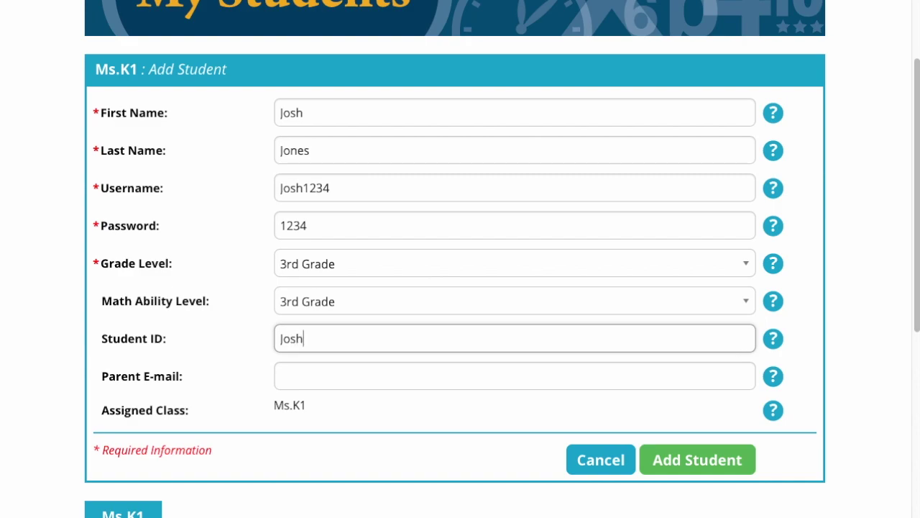
left_click(693, 462)
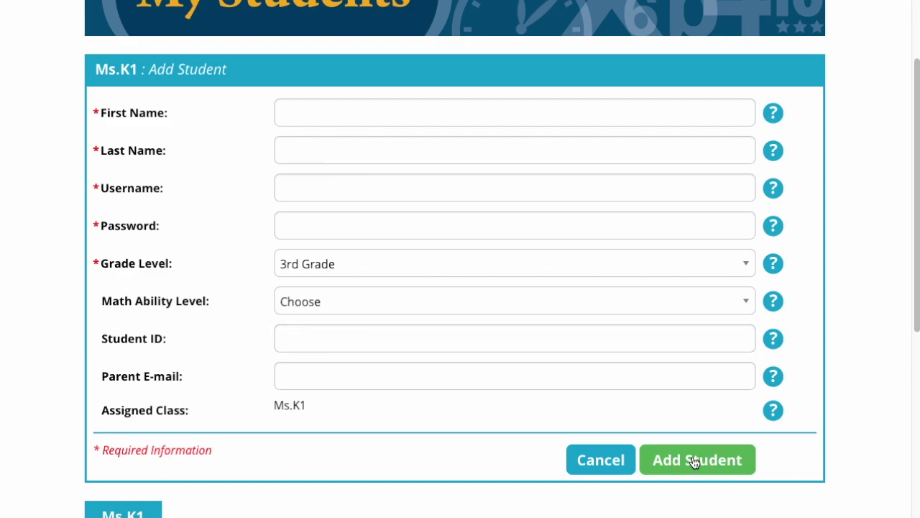
scroll(694, 462, "down", 3)
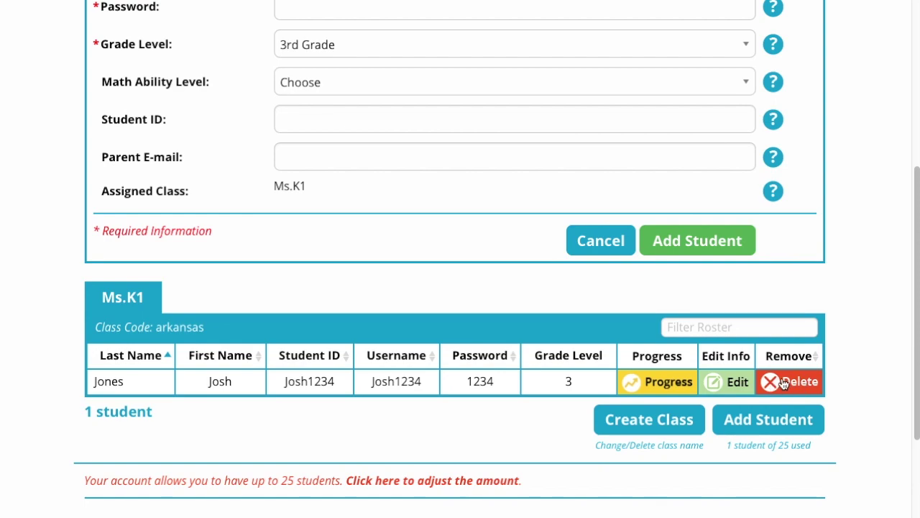
Start a new student entry with the second student's name, username and password.
left_click(763, 420)
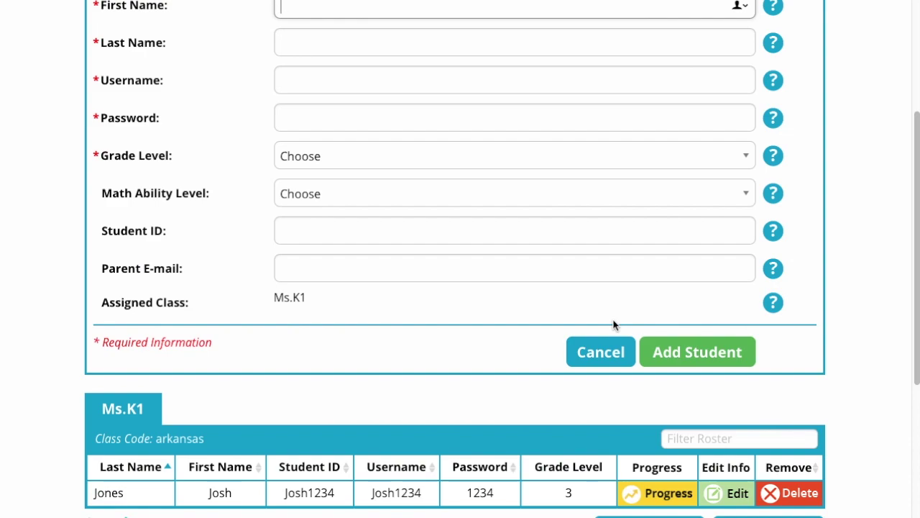
key("Tab")
key("Tab")
key("Tab")
Set grade and math ability to 3rd Grade, enter the student ID, and add the student.
key("Tab")
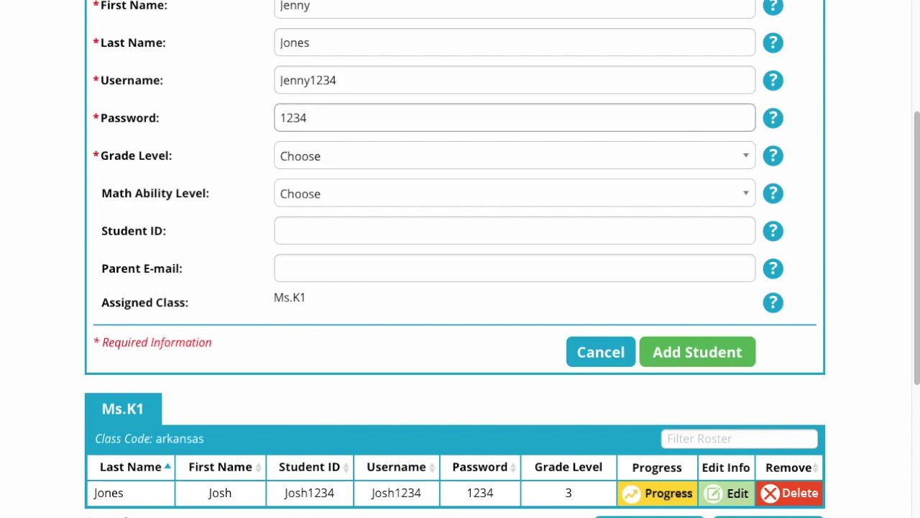
key("3")
key("Tab")
key("3")
key("Tab")
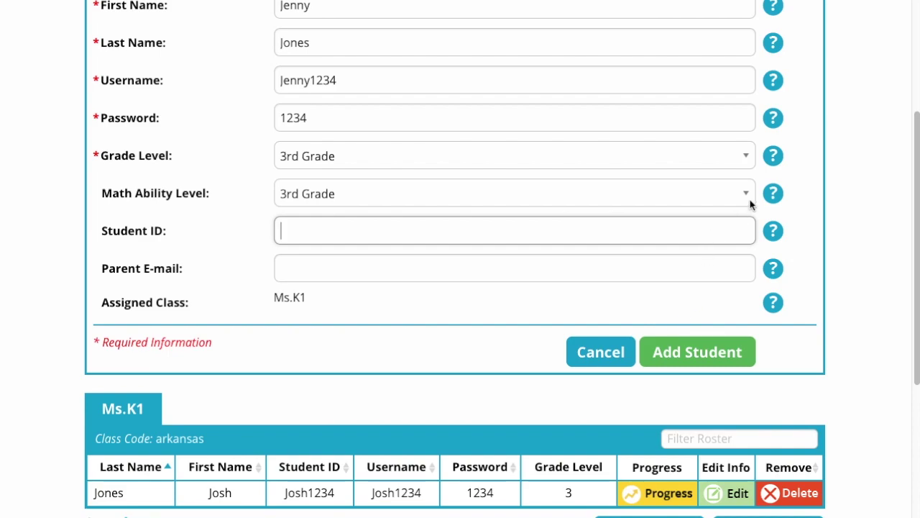
left_click(745, 195)
left_click(745, 196)
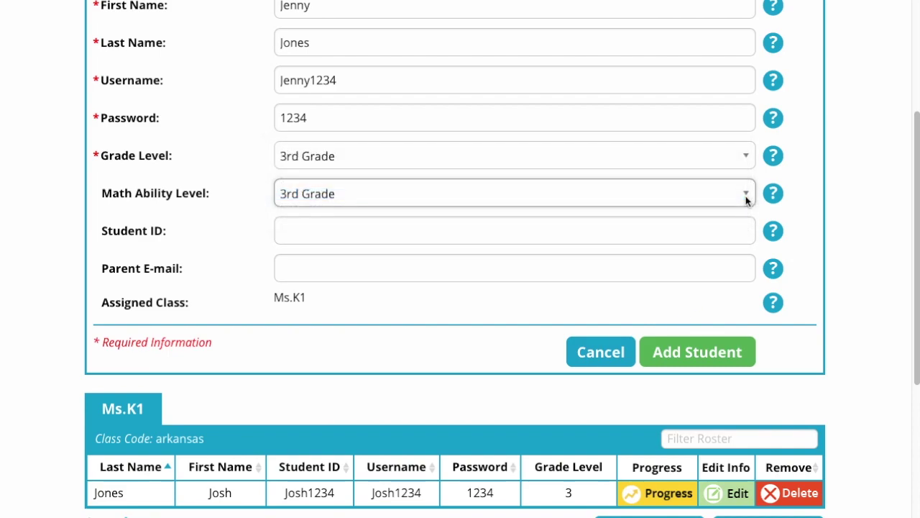
left_click(395, 230)
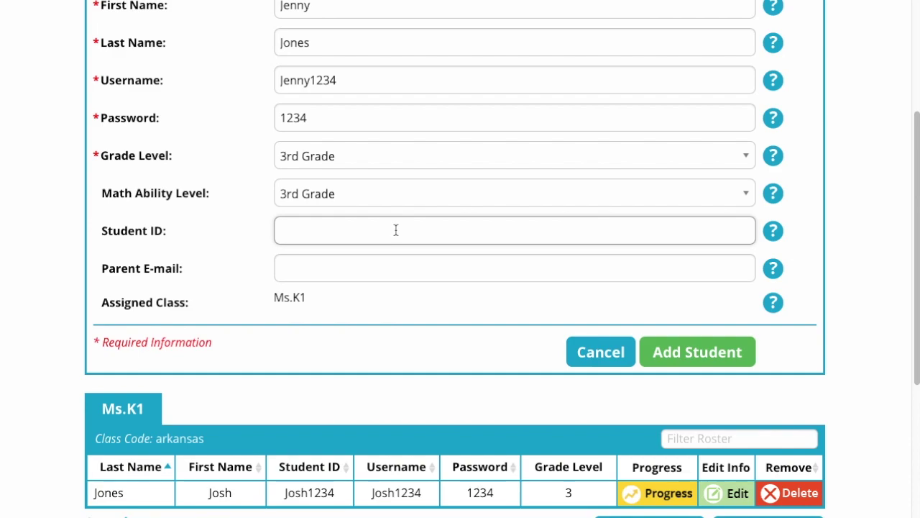
left_click(692, 358)
scroll(691, 357, "down", 3)
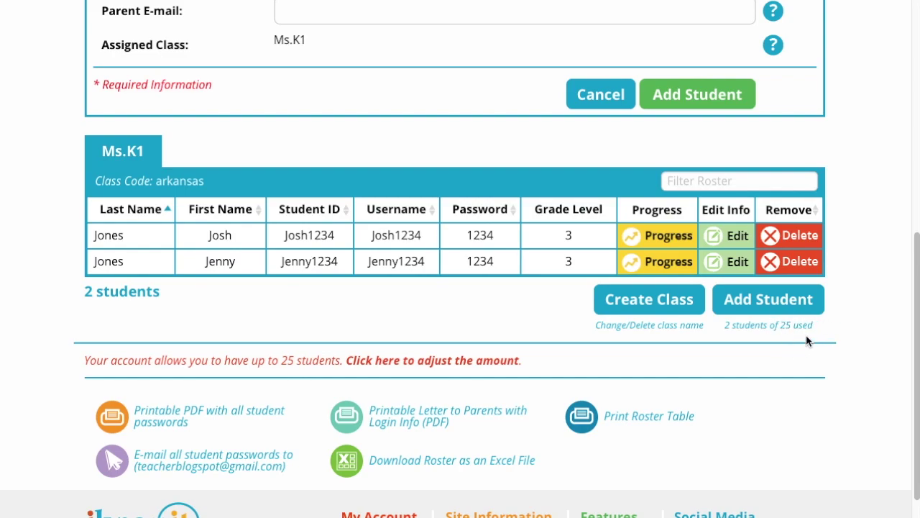
scroll(701, 361, "down", 1)
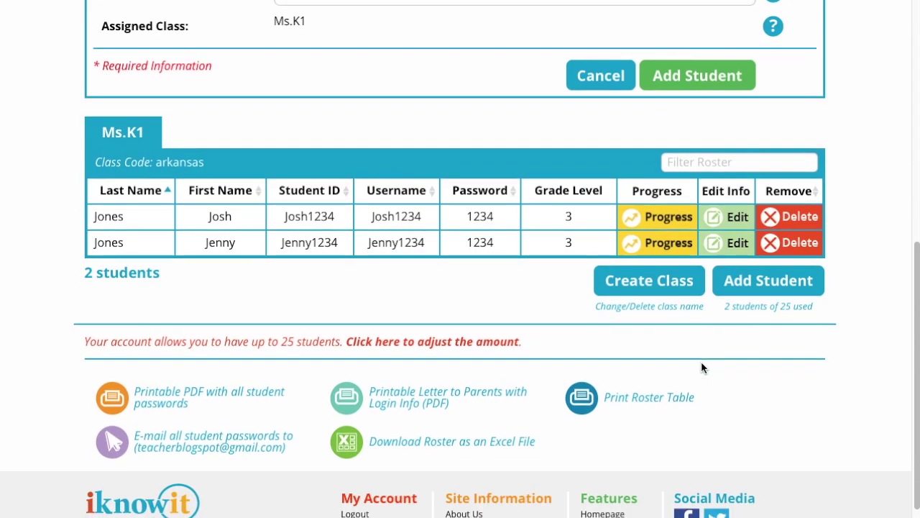
scroll(701, 367, "up", 6)
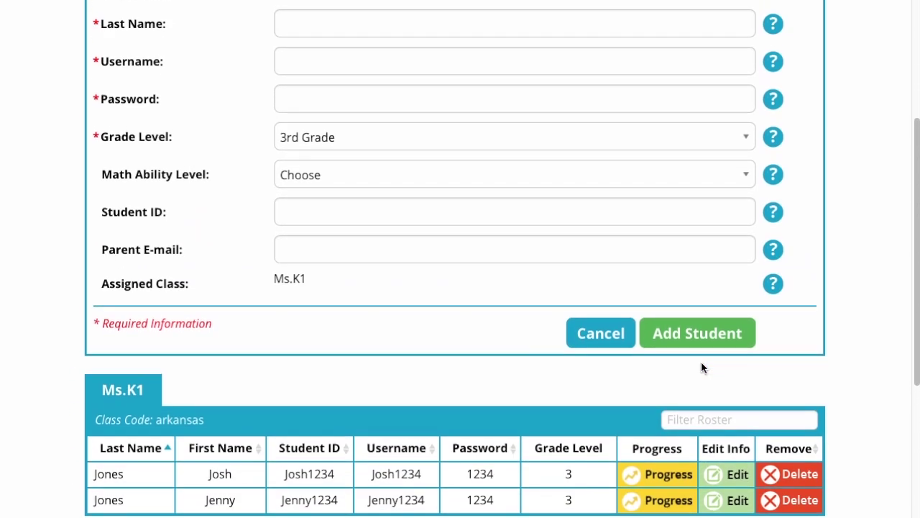
scroll(703, 368, "up", 1)
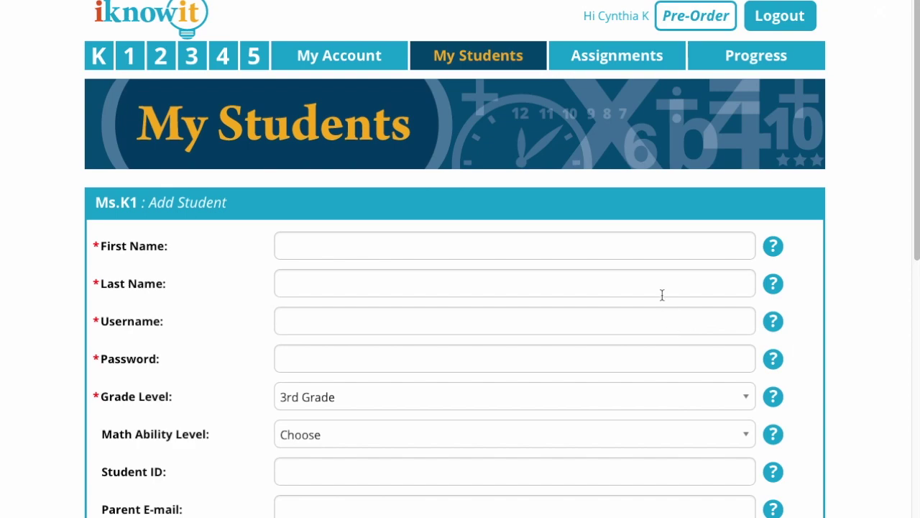
Open the Assignments page, scroll through its instructions, and show the Third Grade lessons.
left_click(625, 56)
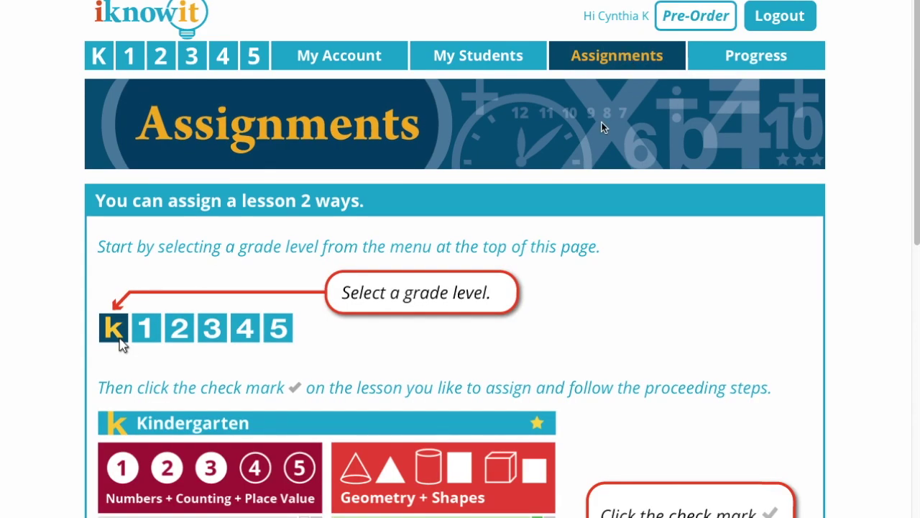
scroll(568, 316, "down", 4)
scroll(568, 319, "up", 3)
scroll(568, 319, "down", 2)
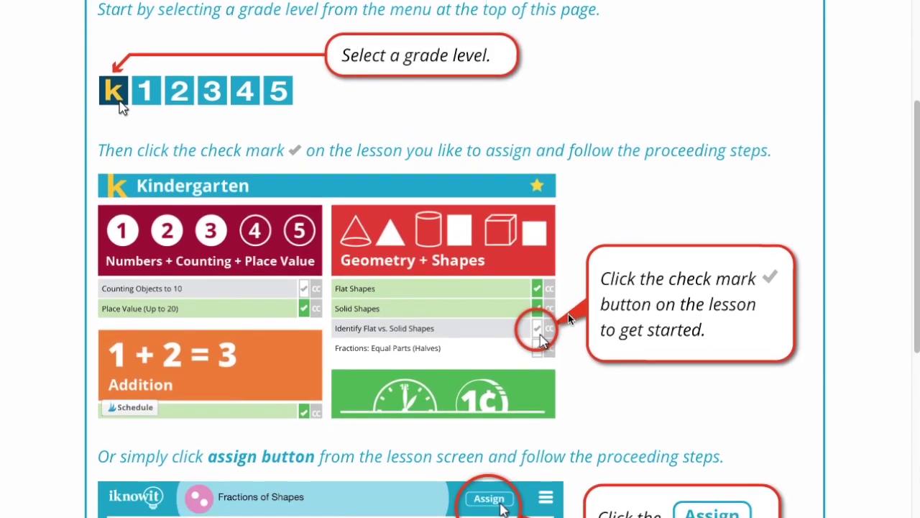
scroll(568, 320, "down", 6)
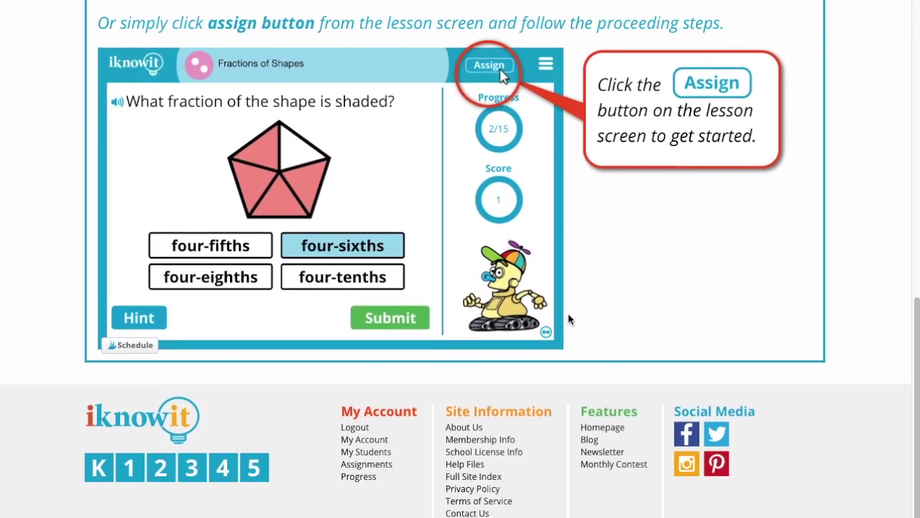
scroll(568, 317, "up", 9)
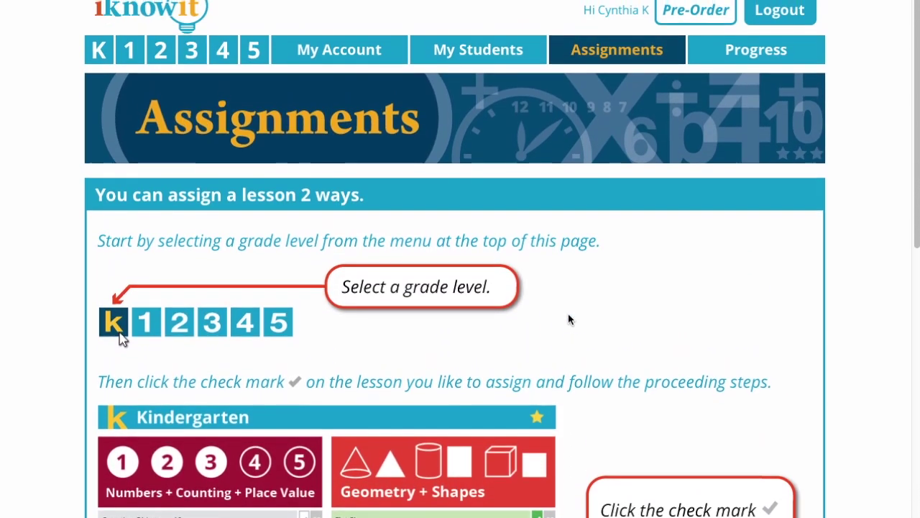
scroll(568, 319, "up", 1)
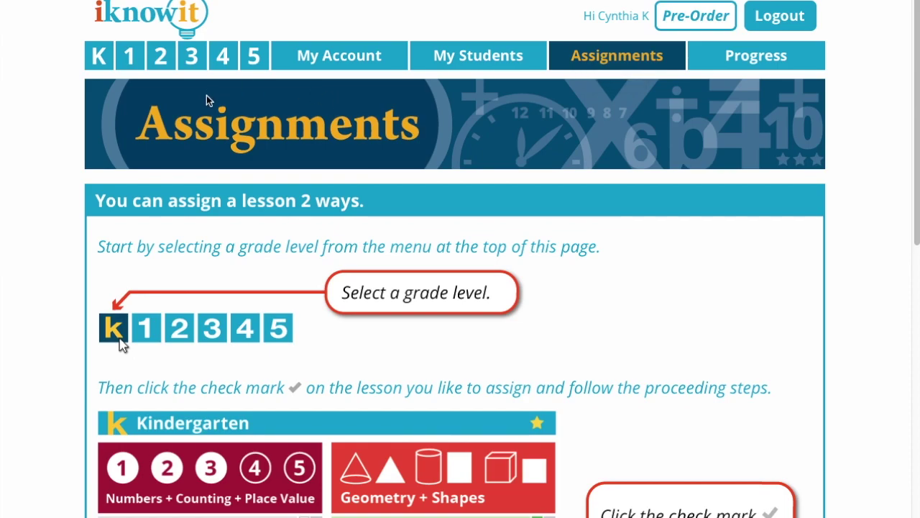
left_click(192, 59)
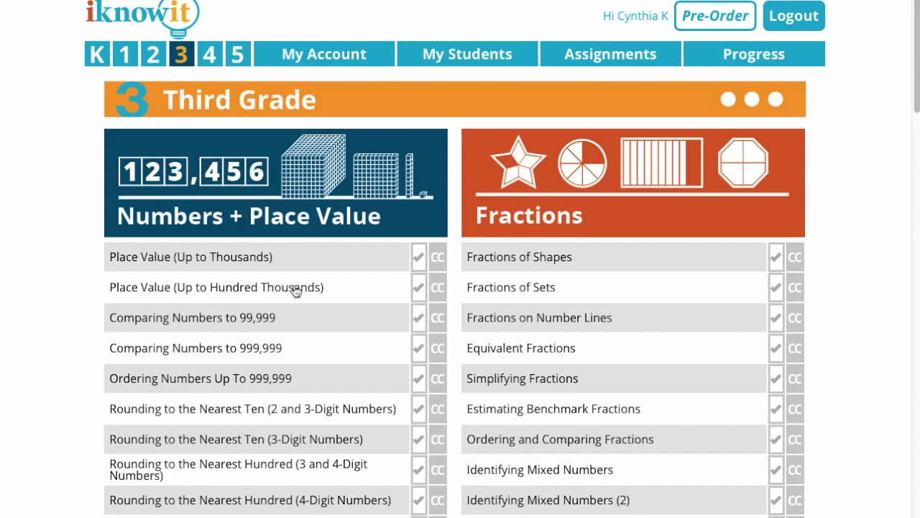
Preview a Third Grade lesson's sample question comparing 74,457 and 53,547.
mouse_move(303, 334)
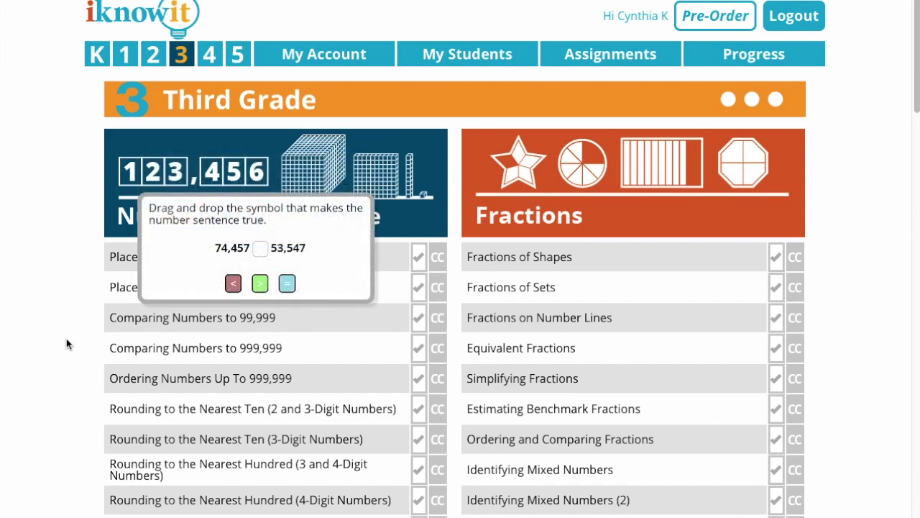
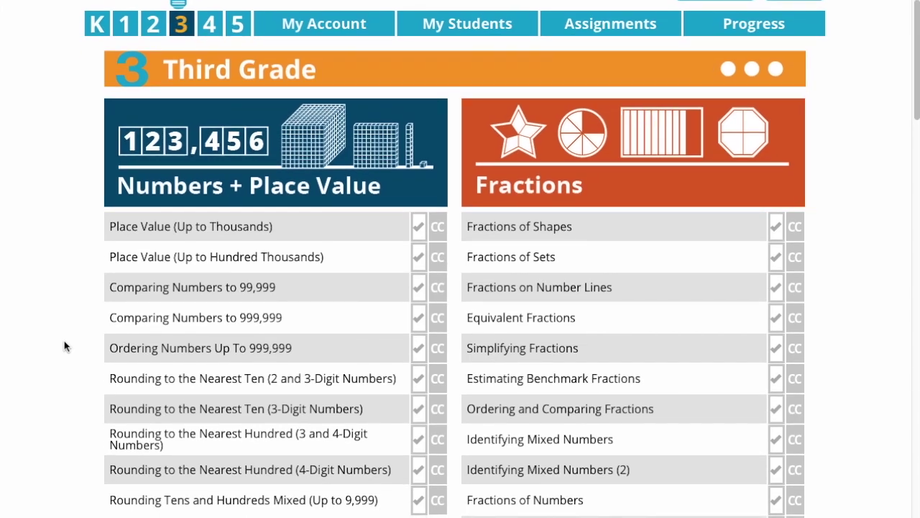
Start assigning Fractions of Shapes to some students, ticking only the first student.
left_click(777, 227)
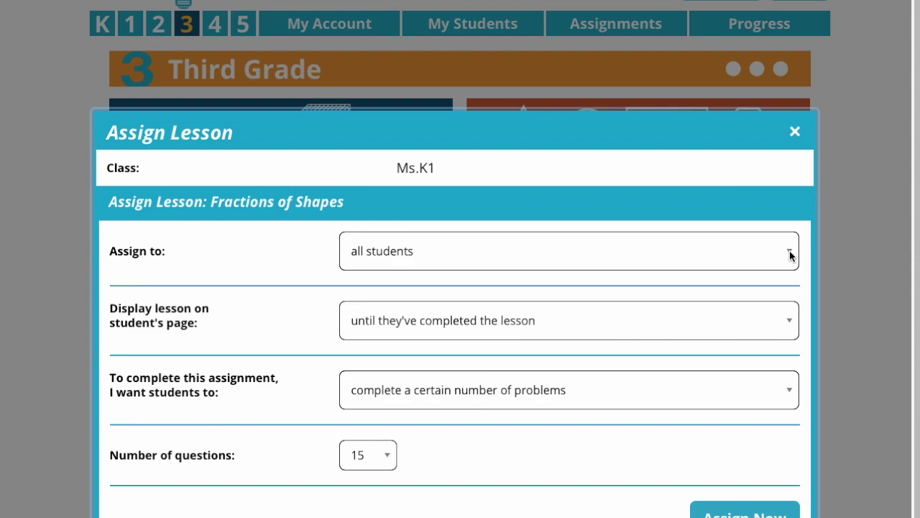
left_click(789, 250)
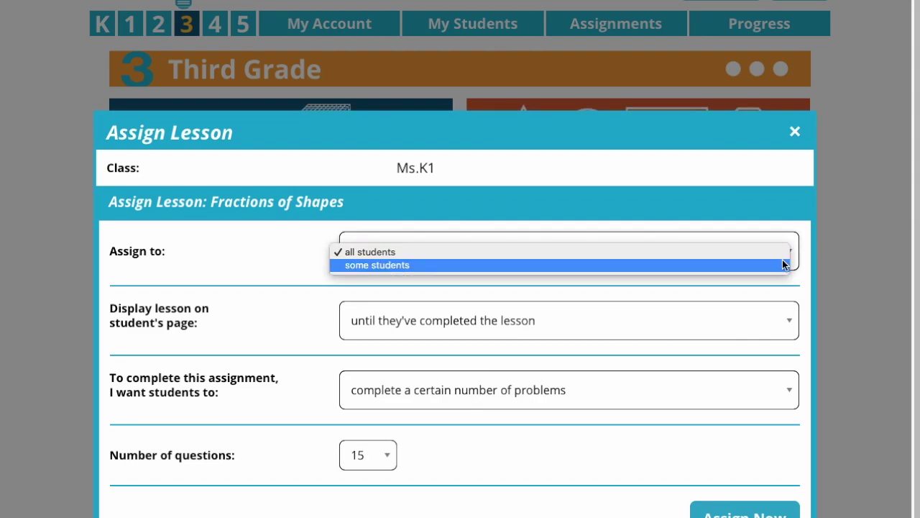
left_click(783, 264)
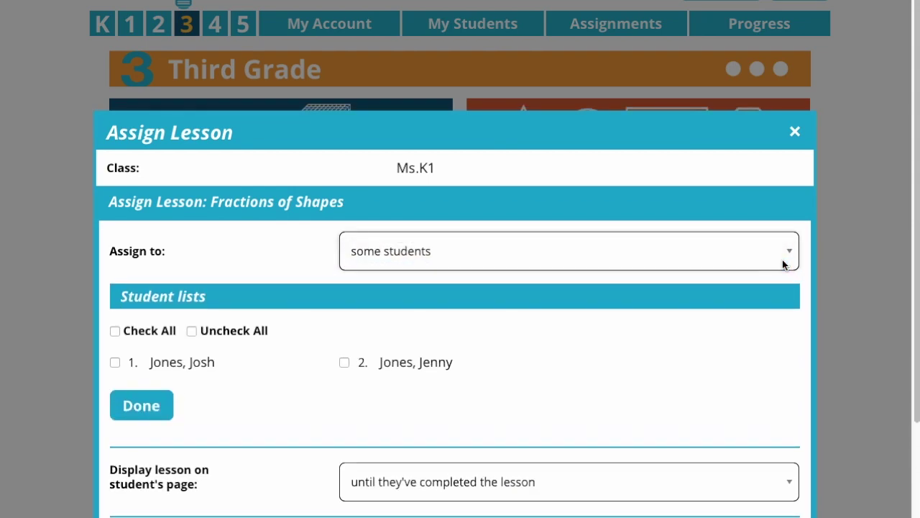
left_click(116, 363)
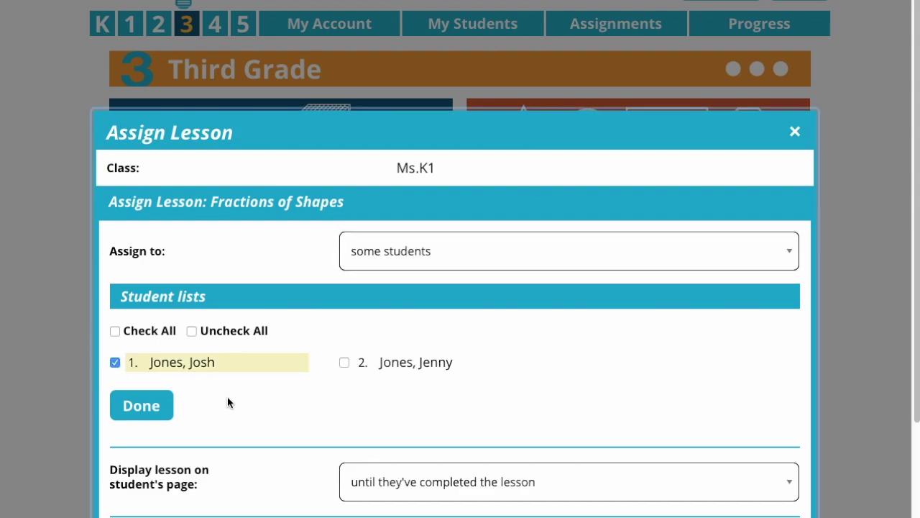
scroll(227, 398, "down", 2)
scroll(227, 397, "down", 2)
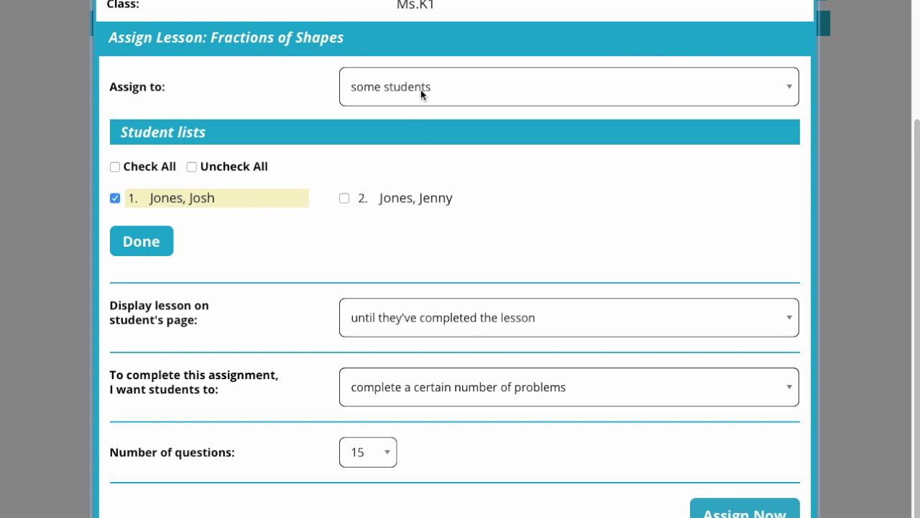
Keep the lesson shown until completed, with completion as a set number of problems.
left_click(790, 323)
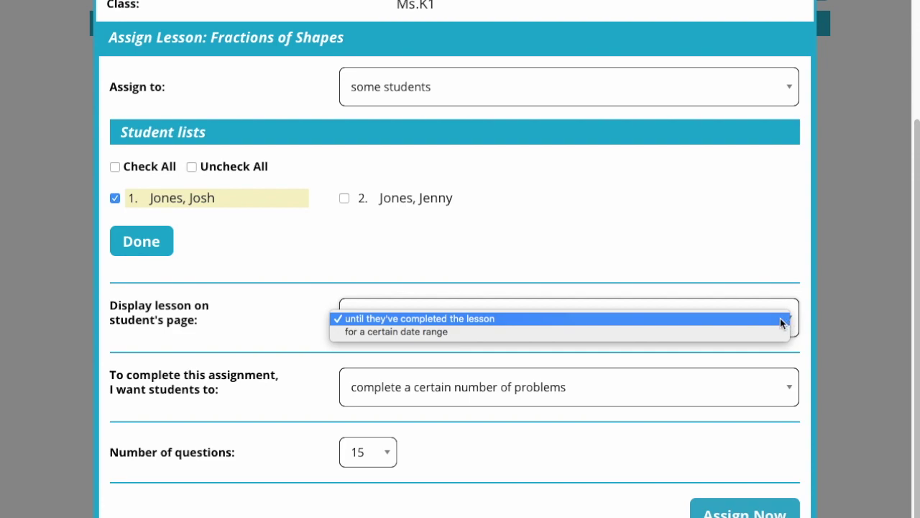
left_click(781, 319)
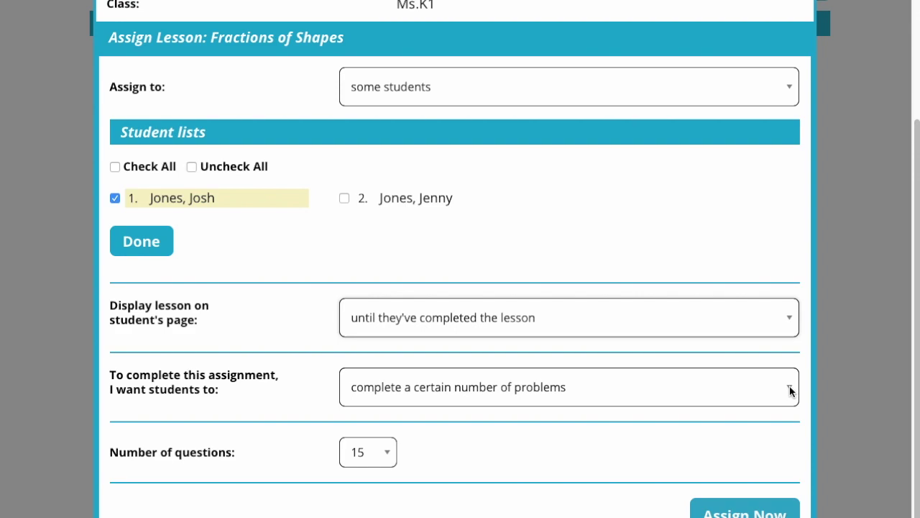
left_click(790, 390)
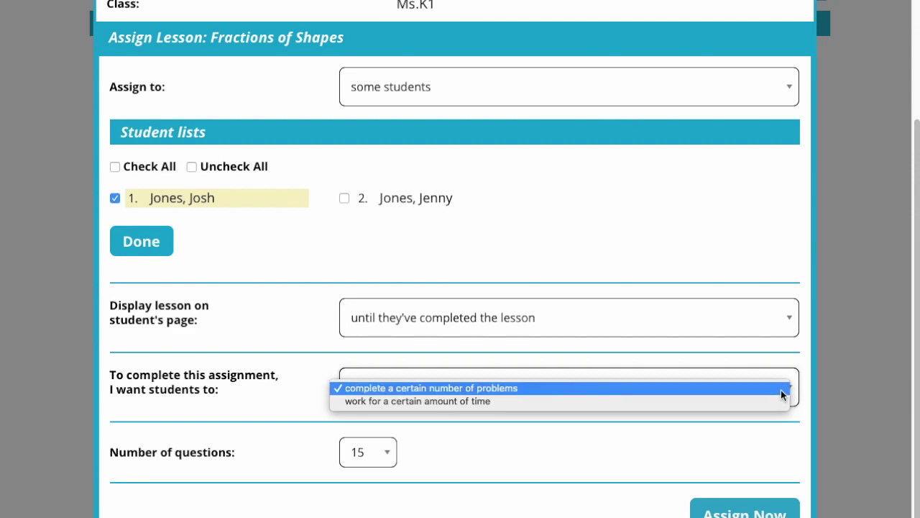
left_click(780, 388)
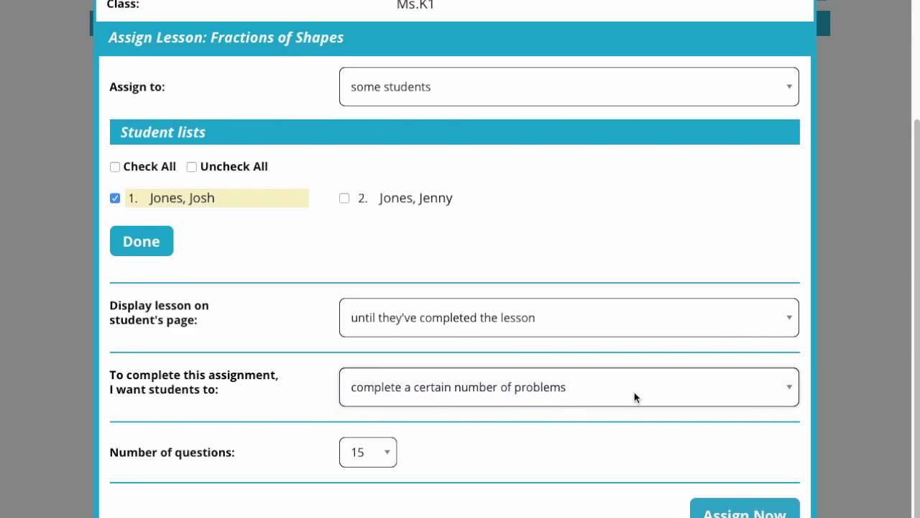
Keep the number of questions at 15 and assign Fractions of Shapes.
left_click(389, 456)
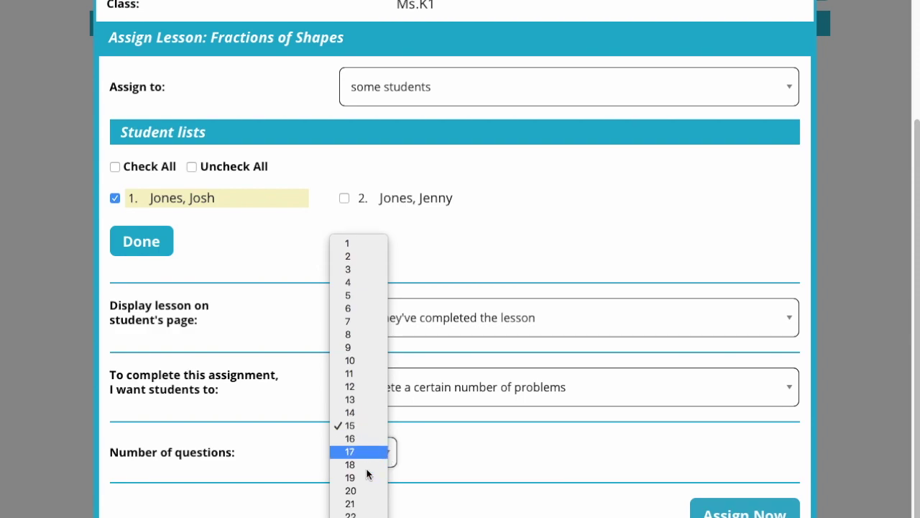
scroll(367, 471, "down", 15)
left_click(367, 472)
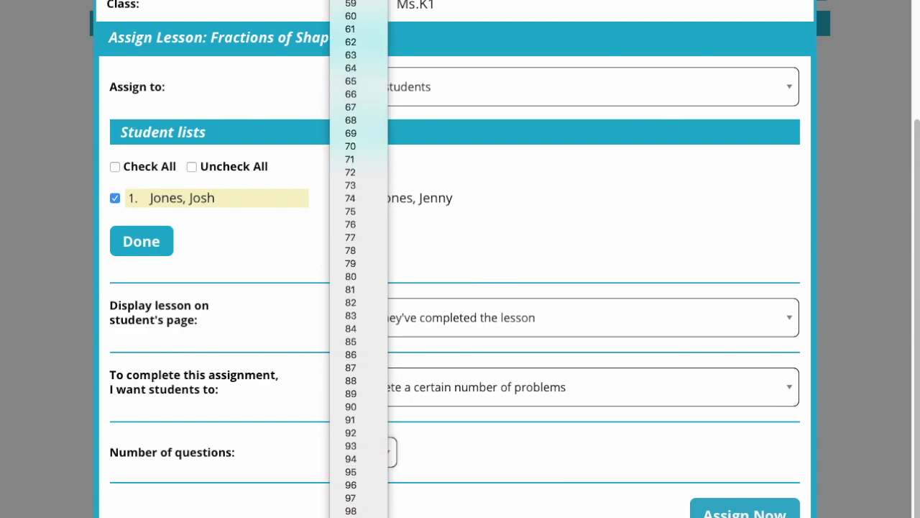
scroll(357, 258, "up", 14)
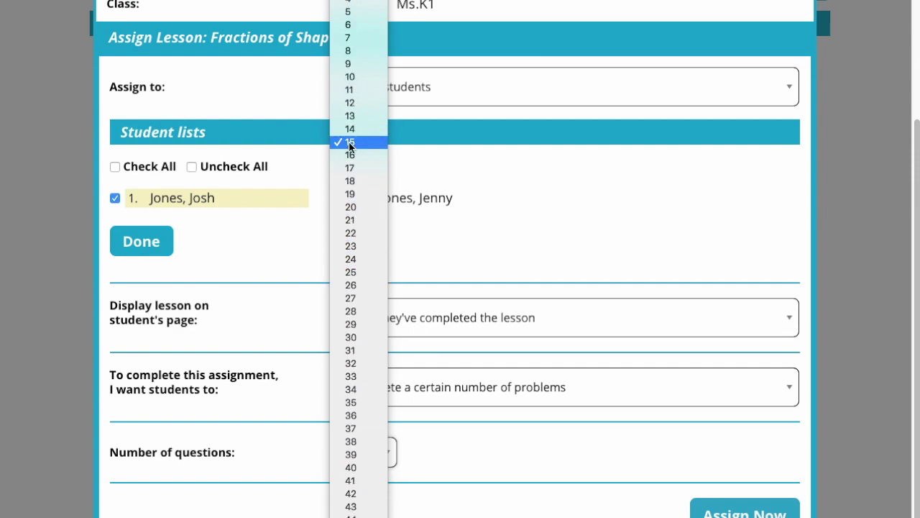
left_click(350, 142)
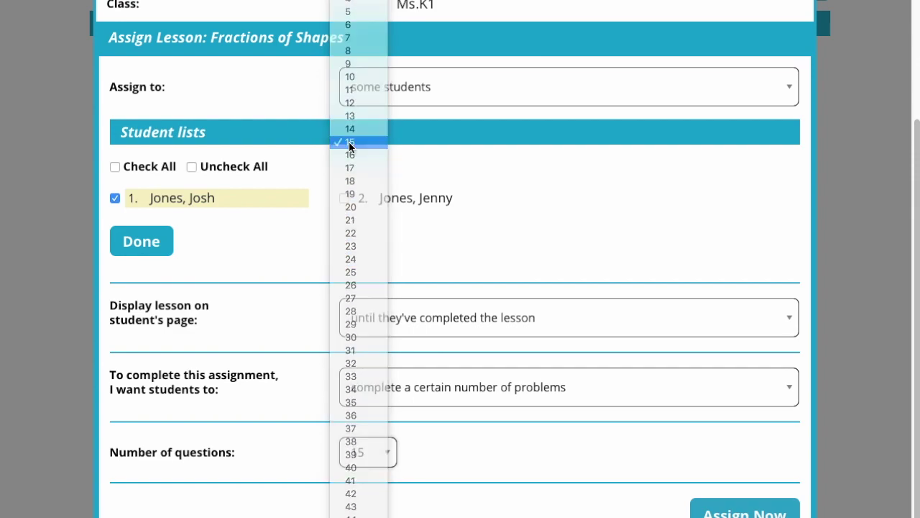
left_click(744, 511)
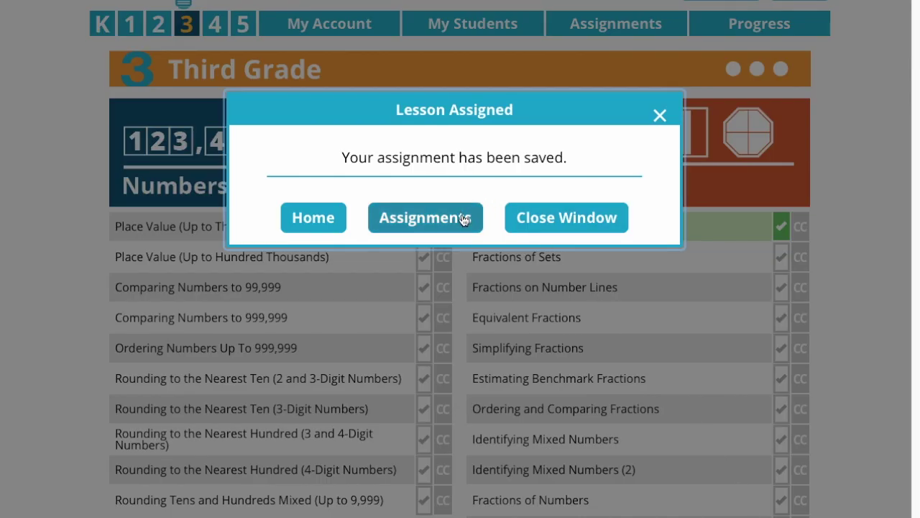
Close the confirmation and start assigning Time (Nearest 5 Minutes) to some students.
left_click(568, 223)
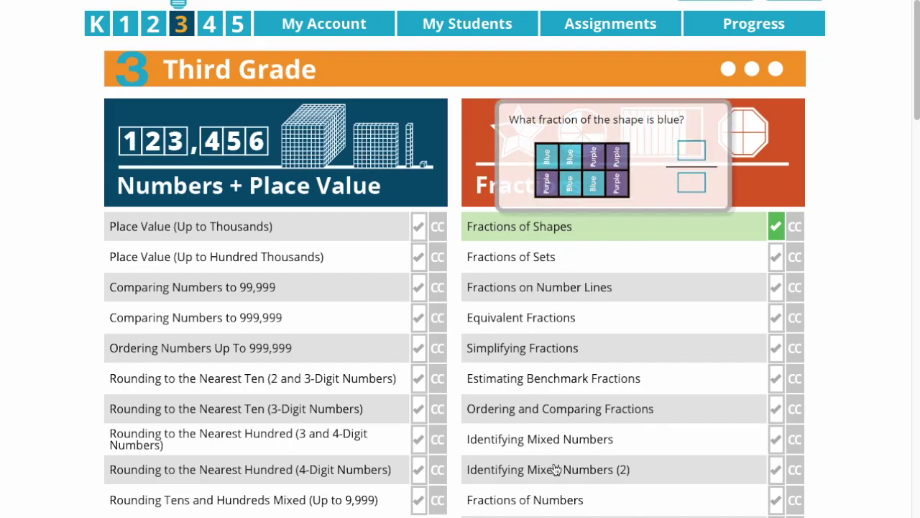
scroll(555, 468, "down", 3)
scroll(544, 417, "down", 3)
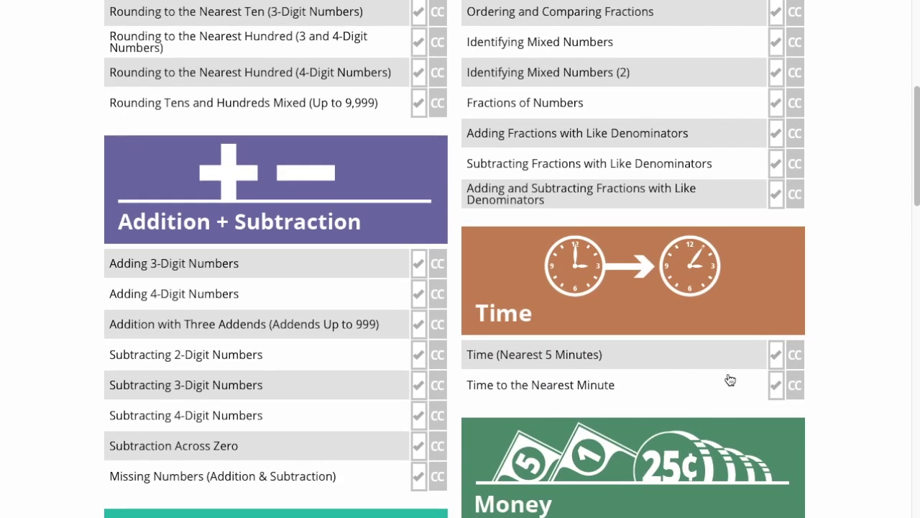
left_click(777, 357)
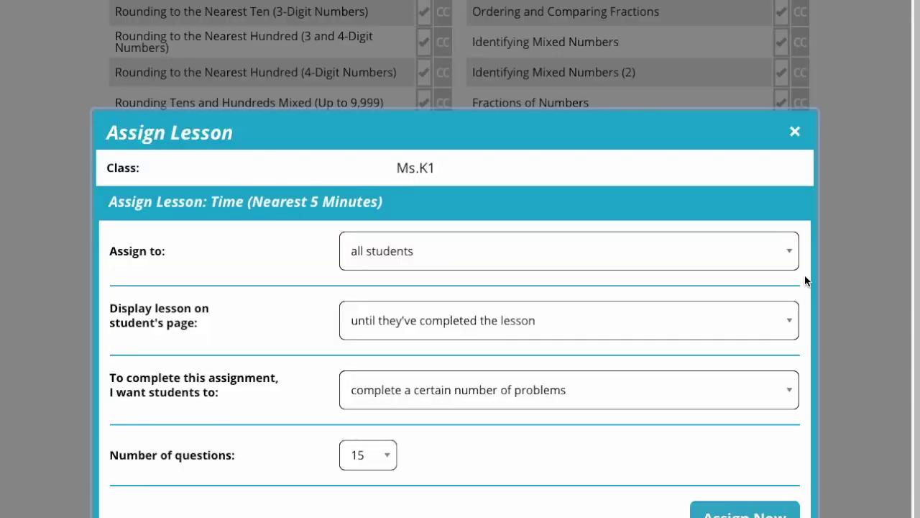
left_click(789, 256)
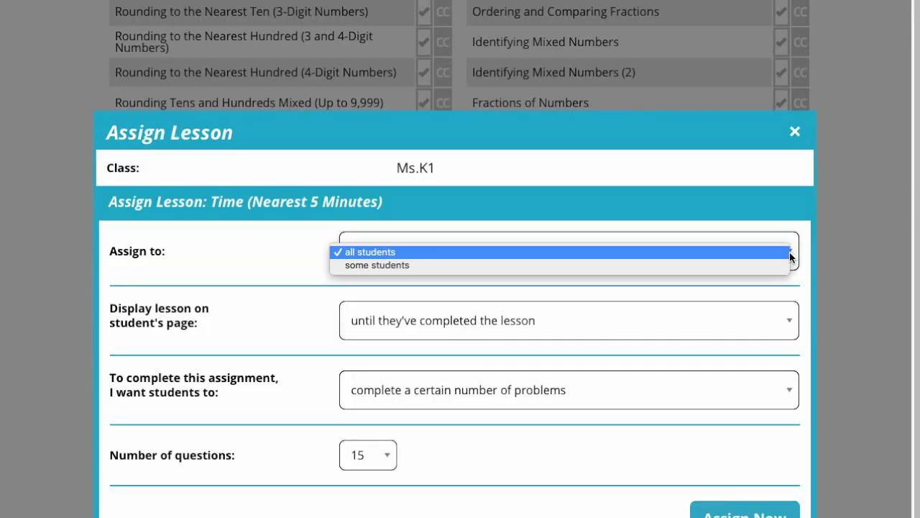
left_click(769, 263)
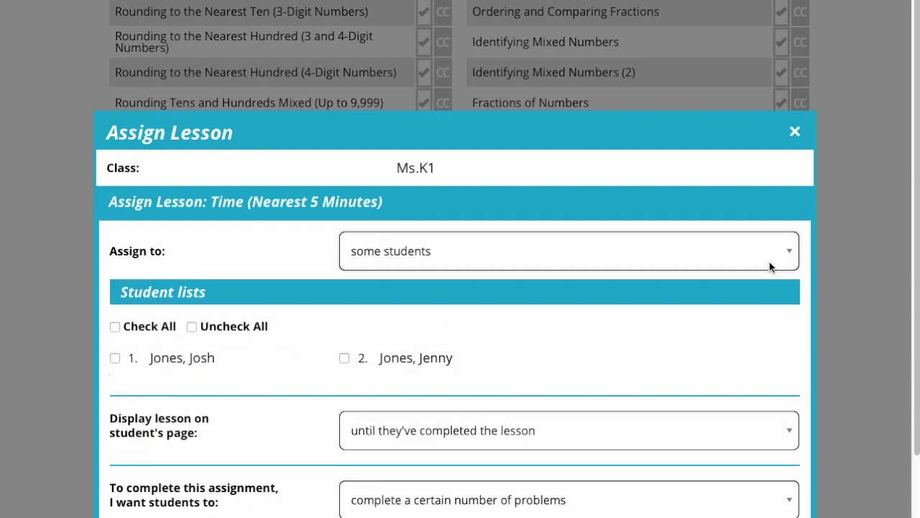
Tick only the second student, assign the Time lesson, and dismiss the confirmation.
left_click(344, 363)
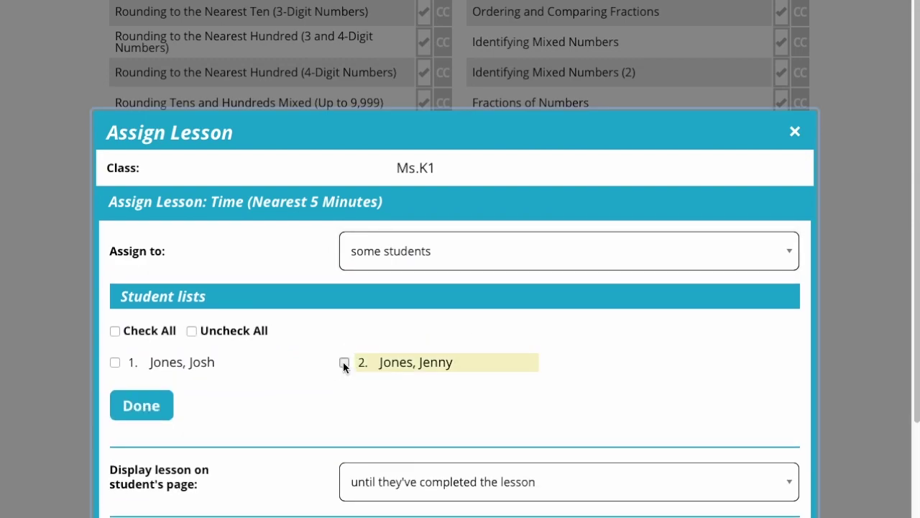
left_click(160, 409)
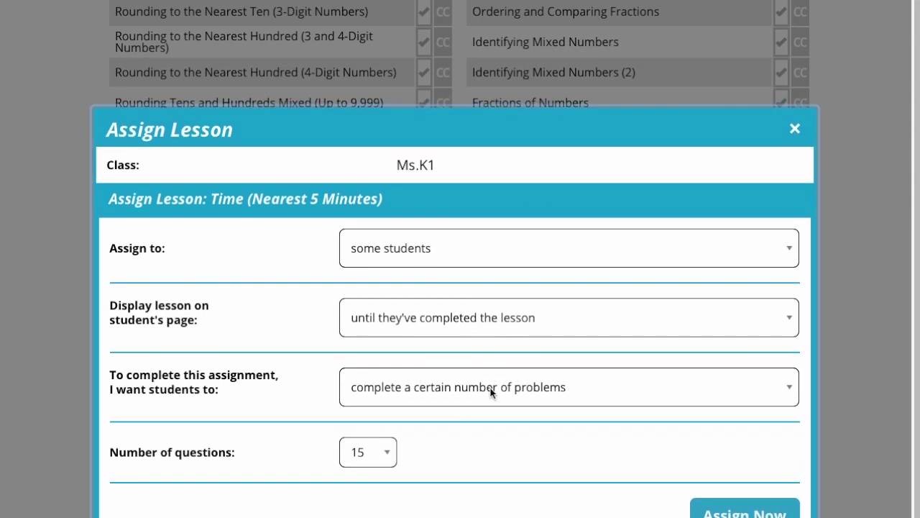
left_click(721, 509)
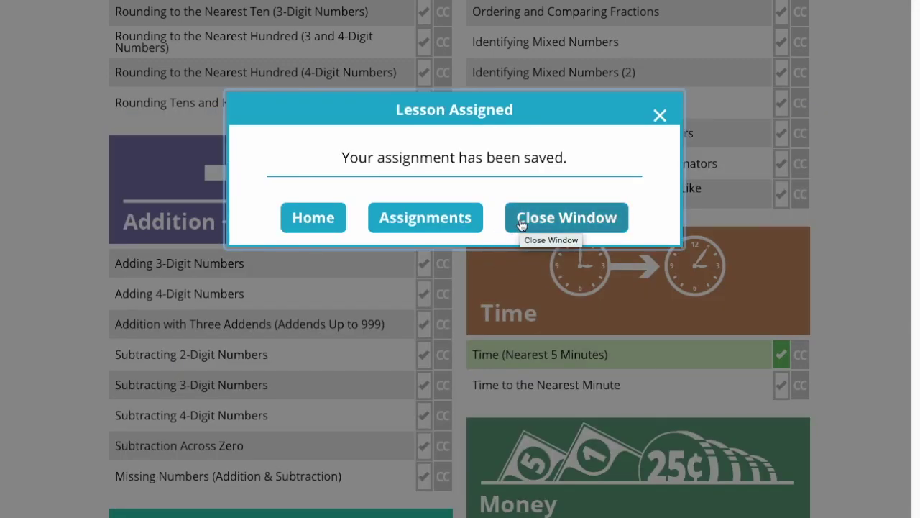
left_click(521, 224)
Scroll down the Third Grade list to the Basic Multiplication and Division Mixed section.
scroll(522, 225, "up", 4)
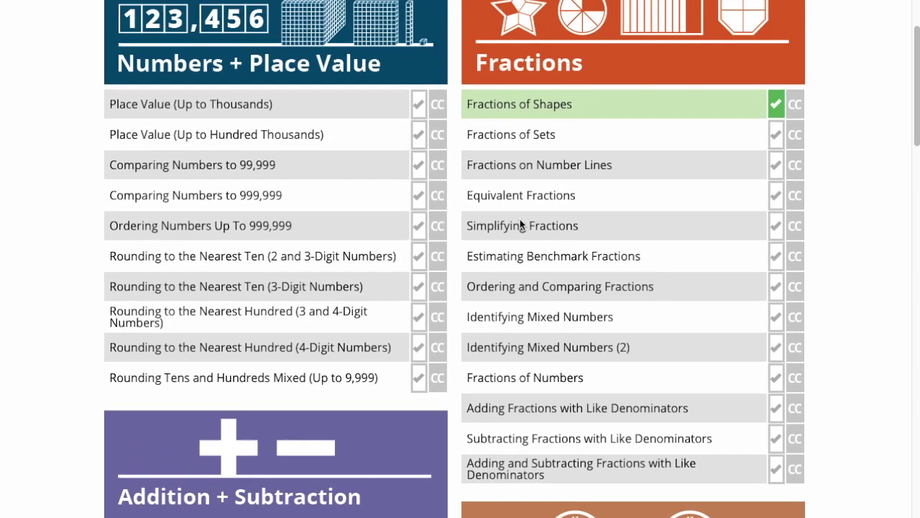
scroll(521, 225, "down", 3)
scroll(521, 224, "down", 3)
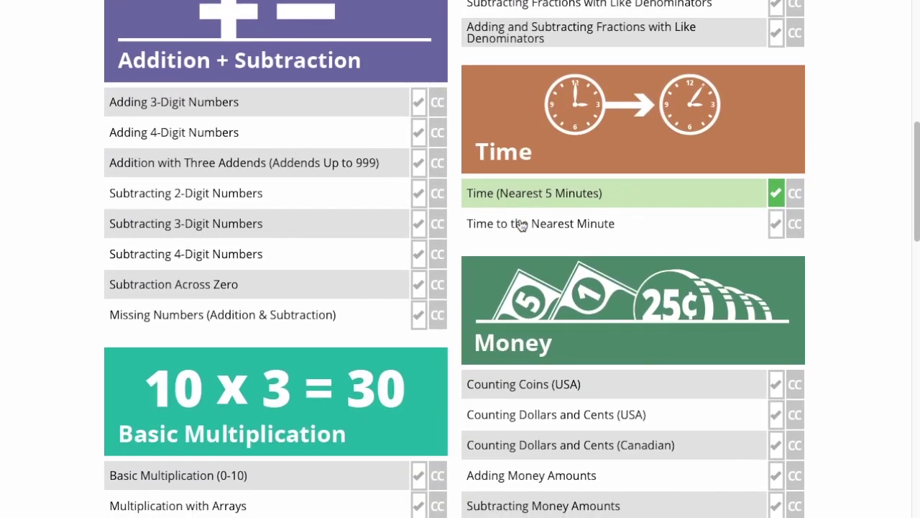
scroll(521, 224, "down", 3)
scroll(521, 225, "down", 8)
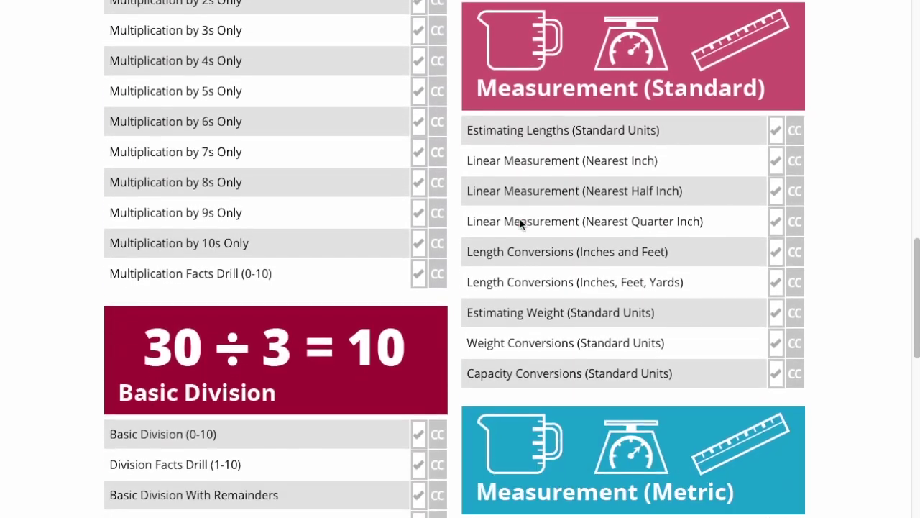
scroll(522, 224, "down", 5)
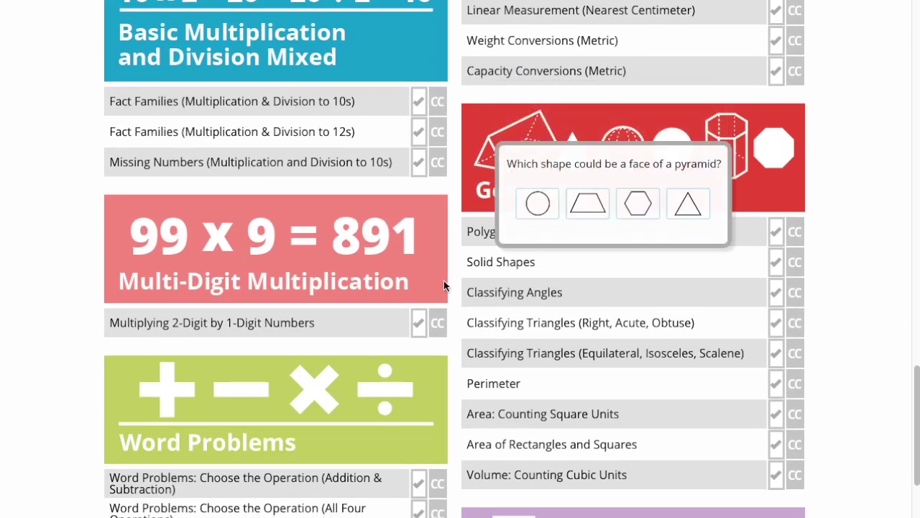
scroll(444, 284, "up", 1)
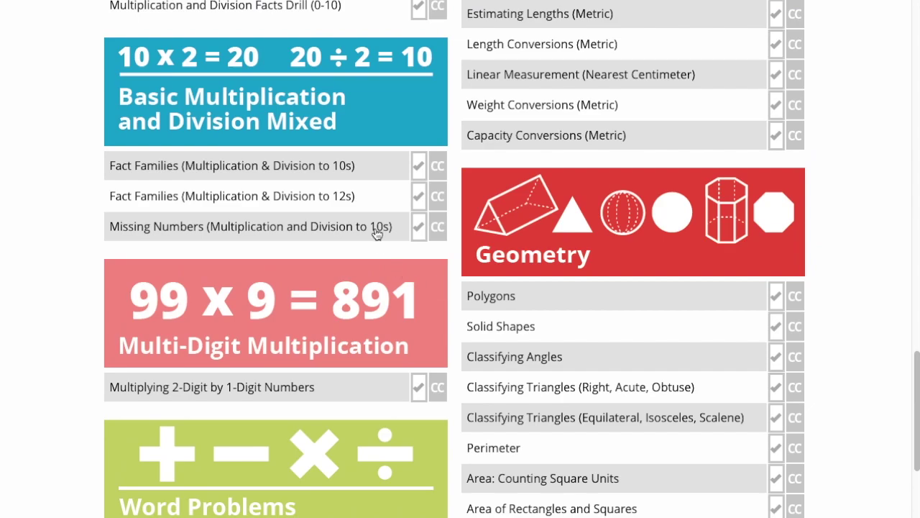
Assign Fact Families (Multiplication & Division to 10s) to all students with 30 questions.
left_click(419, 170)
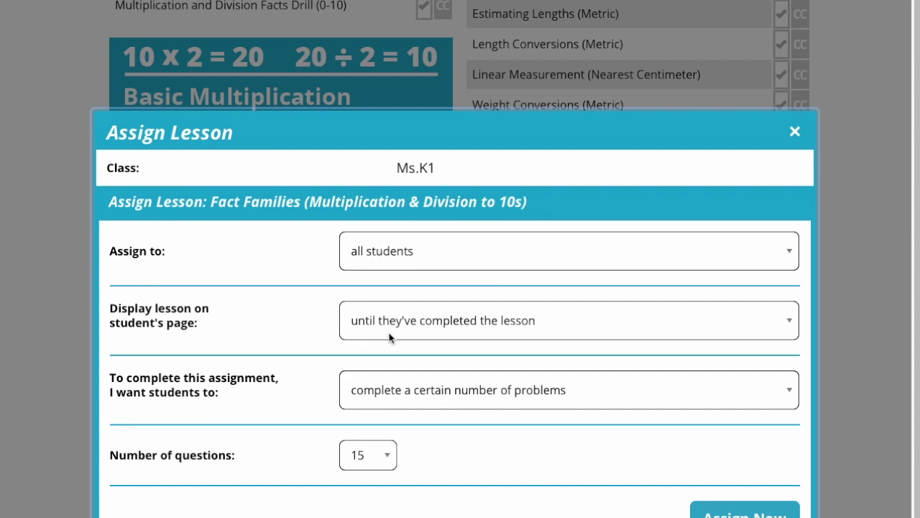
left_click(389, 459)
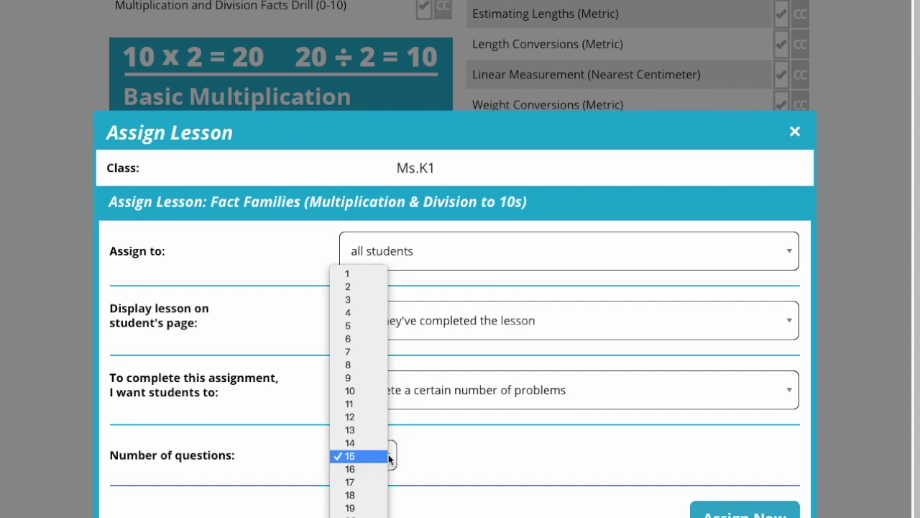
scroll(361, 492, "down", 5)
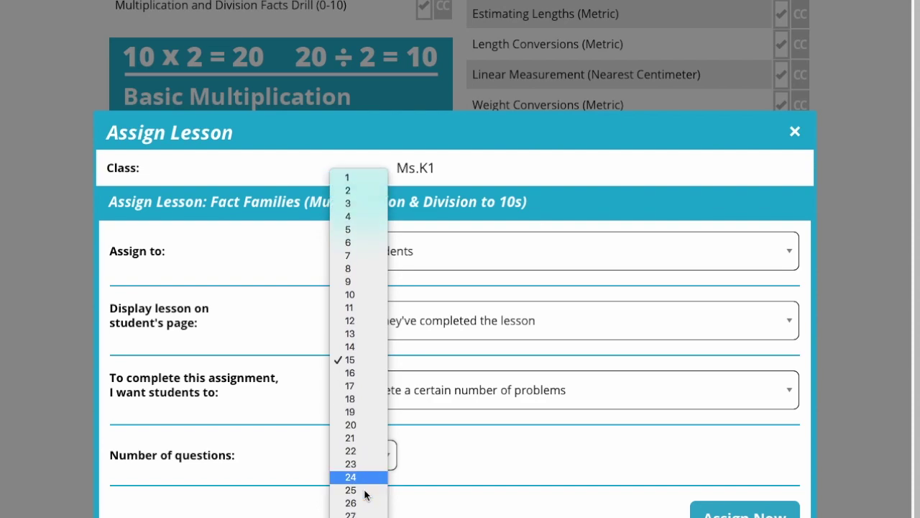
scroll(365, 493, "down", 2)
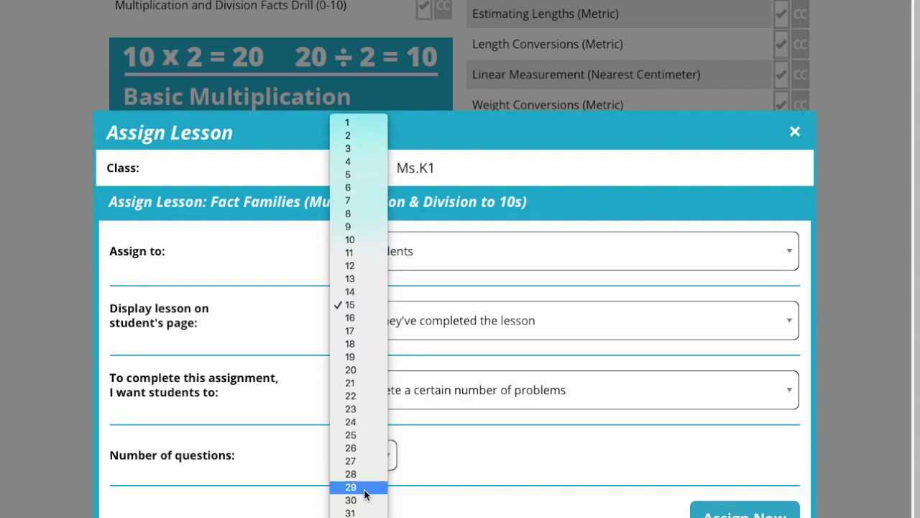
left_click(362, 501)
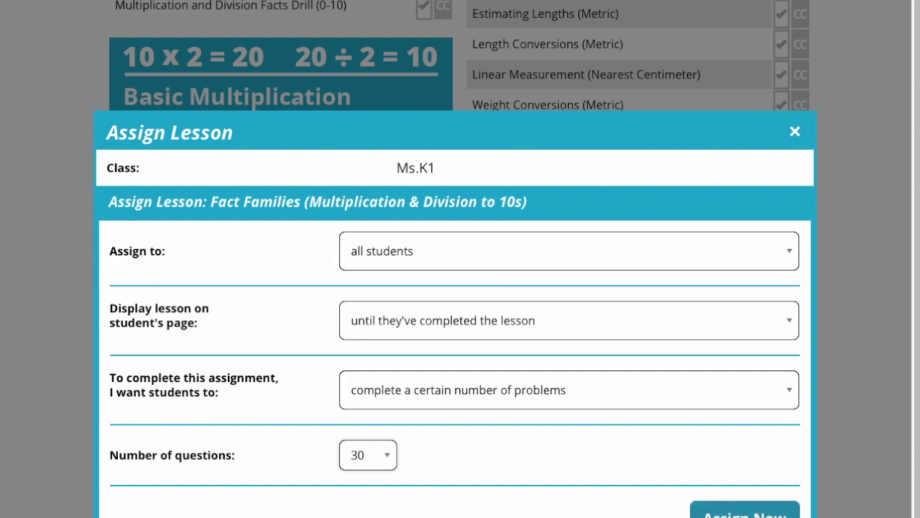
left_click(744, 514)
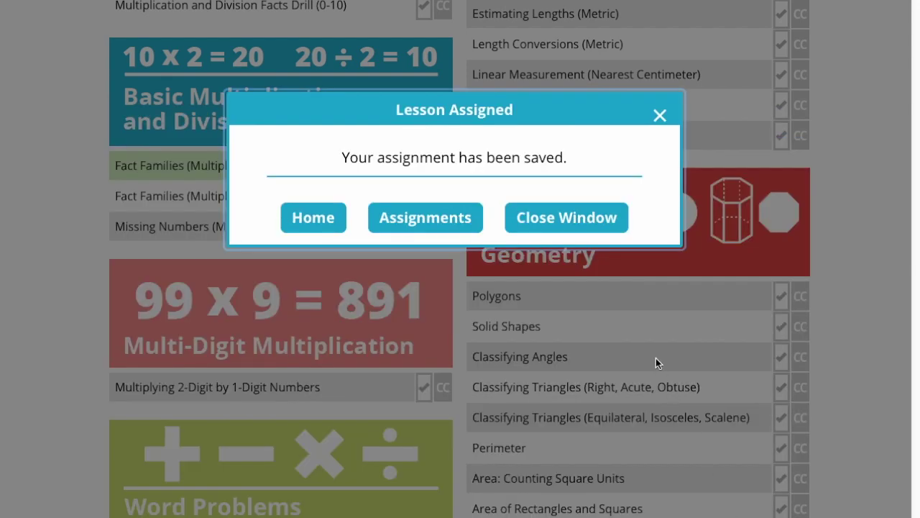
Dismiss the saved-assignment confirmation and return to the lesson list.
left_click(546, 218)
scroll(546, 218, "up", 12)
scroll(546, 218, "up", 10)
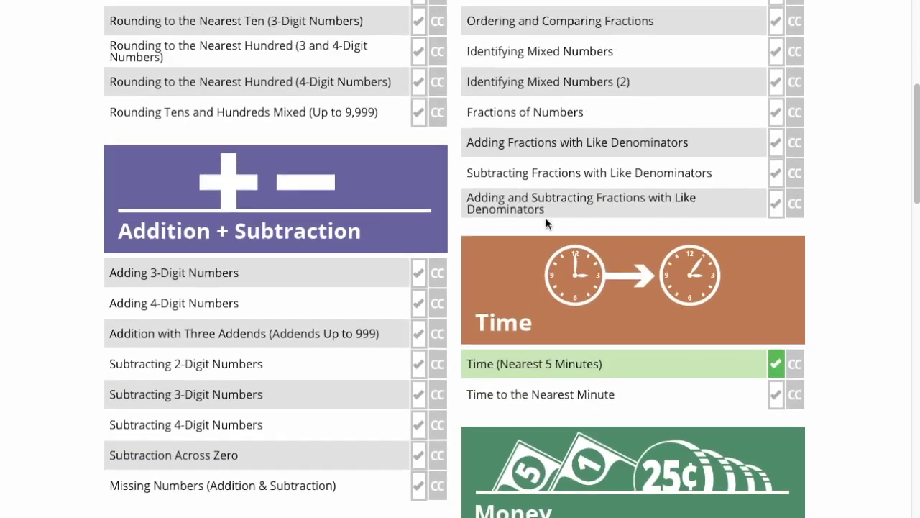
scroll(546, 223, "down", 1)
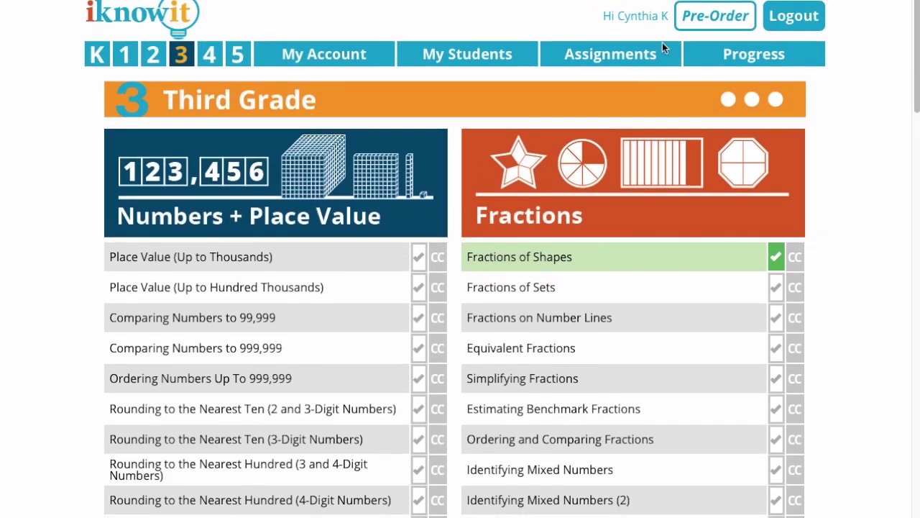
Sign out of the teacher account and enter the class code on the login form.
left_click(791, 18)
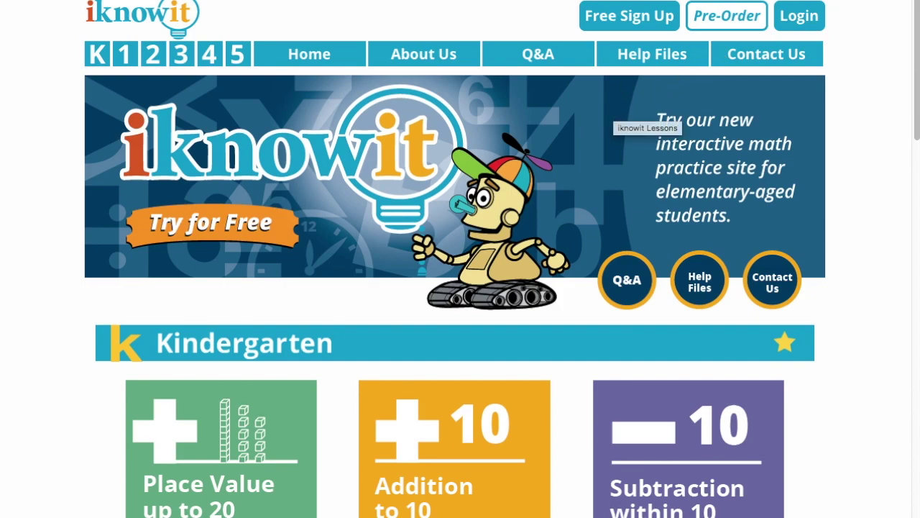
left_click(793, 16)
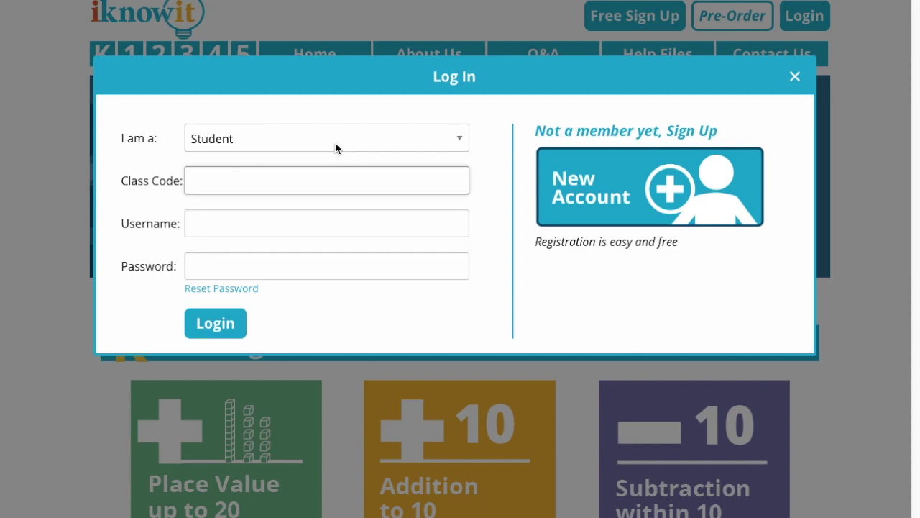
left_click(191, 223)
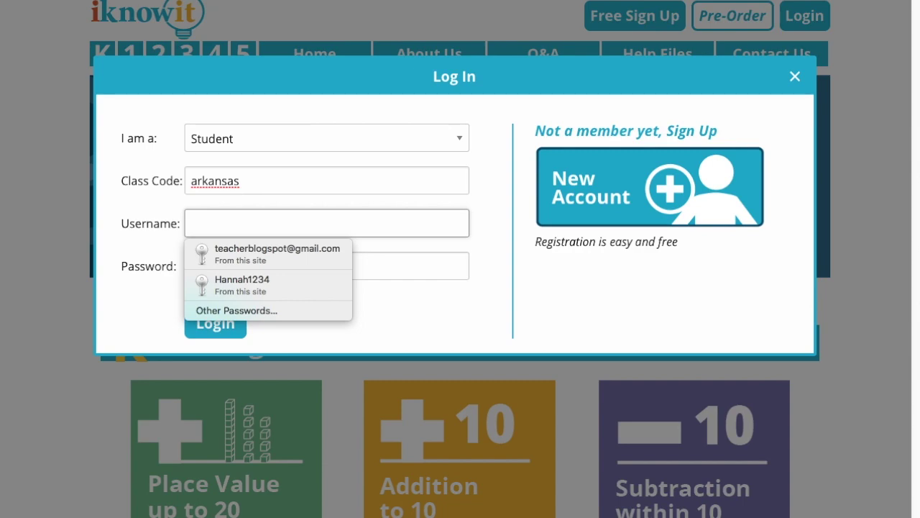
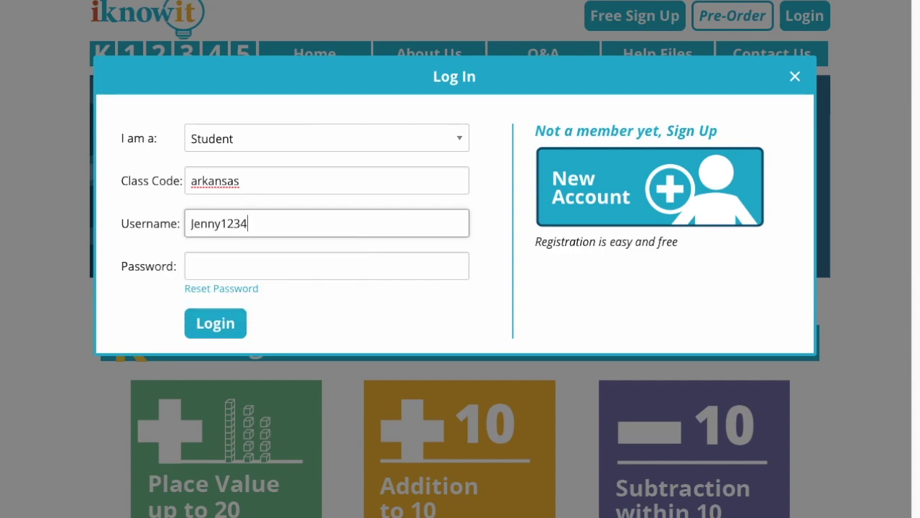
Log in with the student's username and password, declining to save the password.
key("Tab")
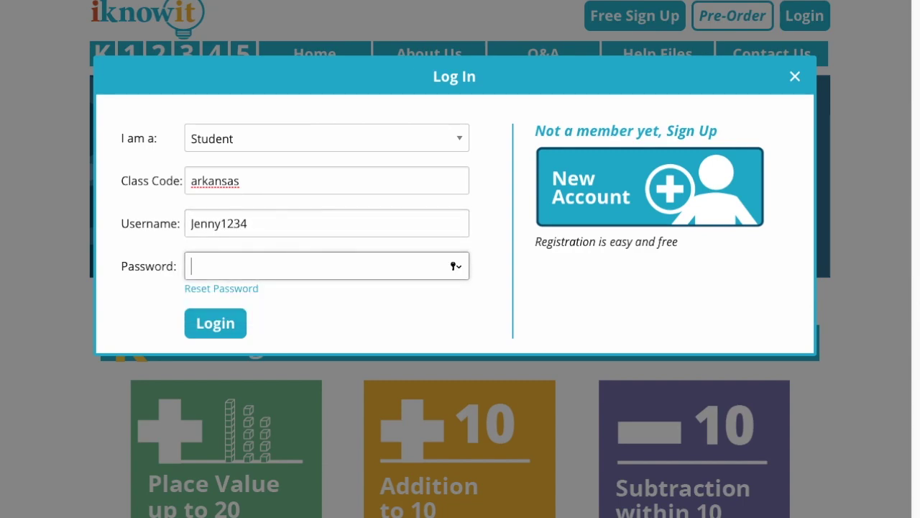
left_click(208, 325)
left_click(472, 63)
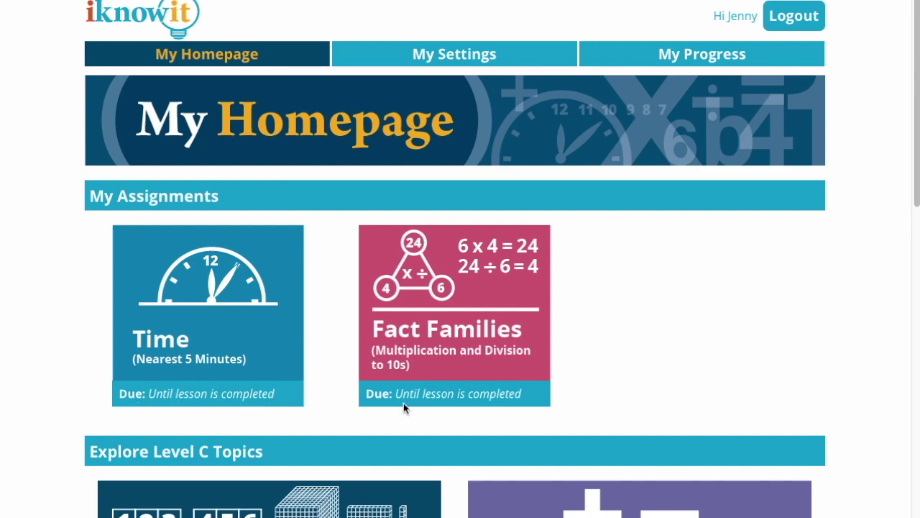
Review the homepage's Time and Fact Families assignments and Level C topics, then log out.
scroll(506, 405, "down", 3)
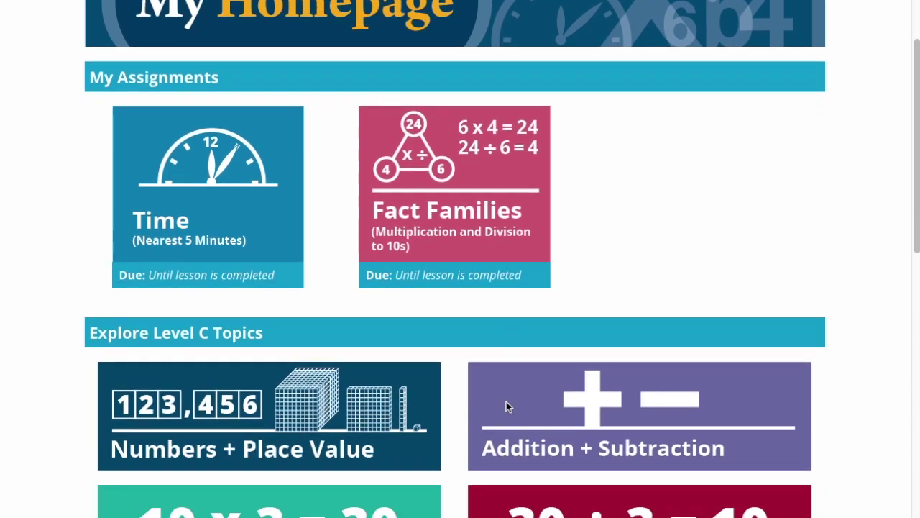
scroll(507, 404, "up", 3)
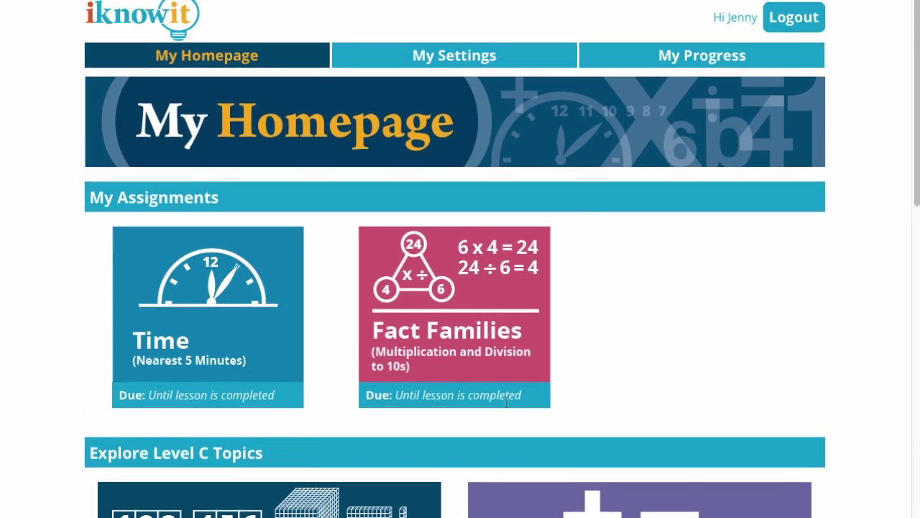
scroll(506, 401, "down", 7)
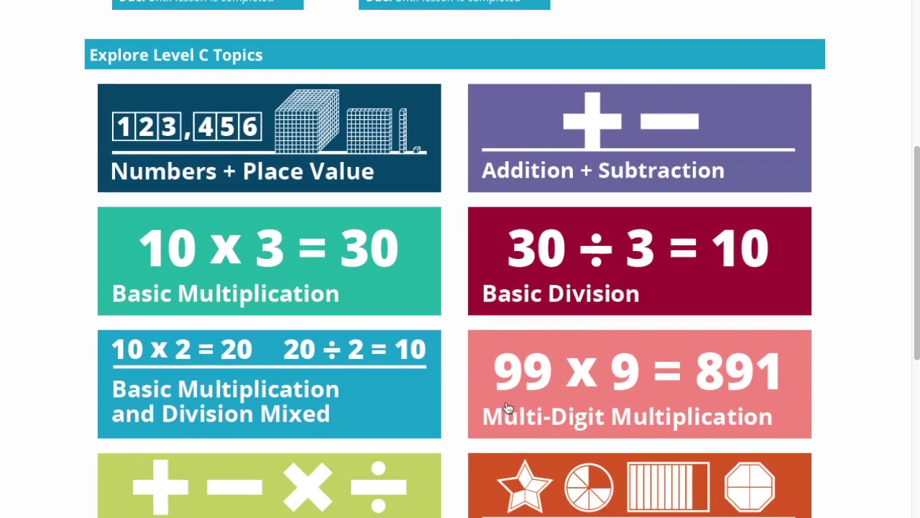
scroll(507, 407, "down", 3)
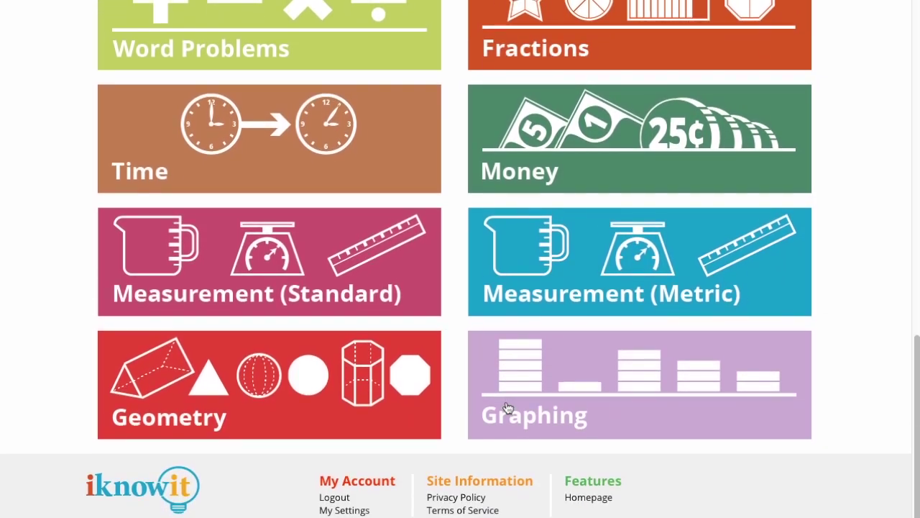
scroll(507, 408, "up", 6)
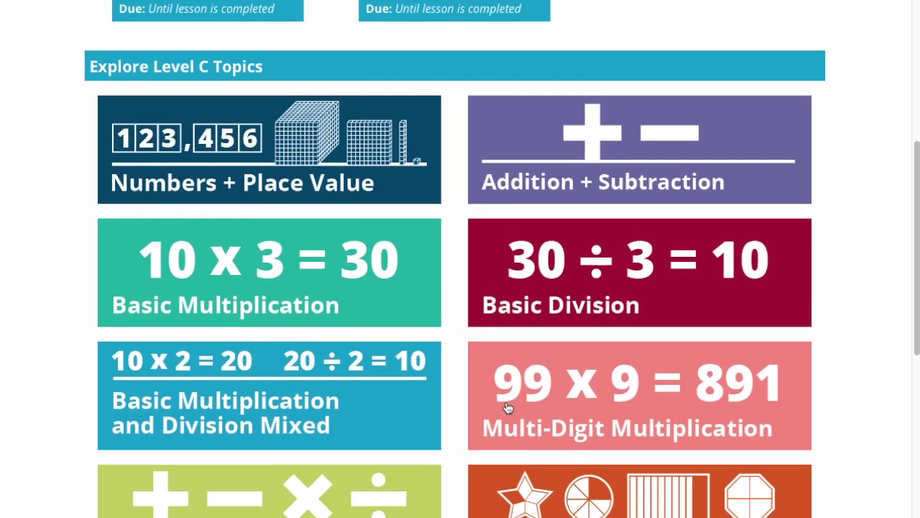
scroll(346, 243, "up", 5)
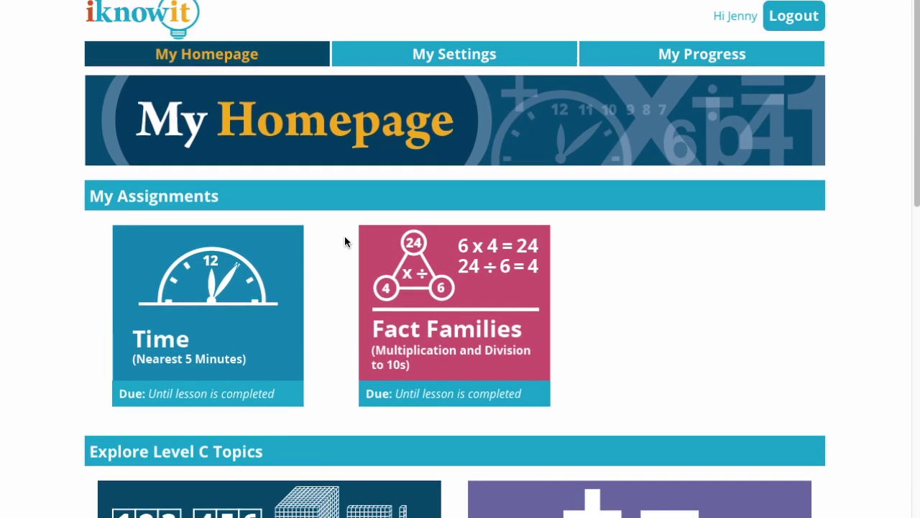
mouse_move(237, 240)
scroll(326, 319, "down", 10)
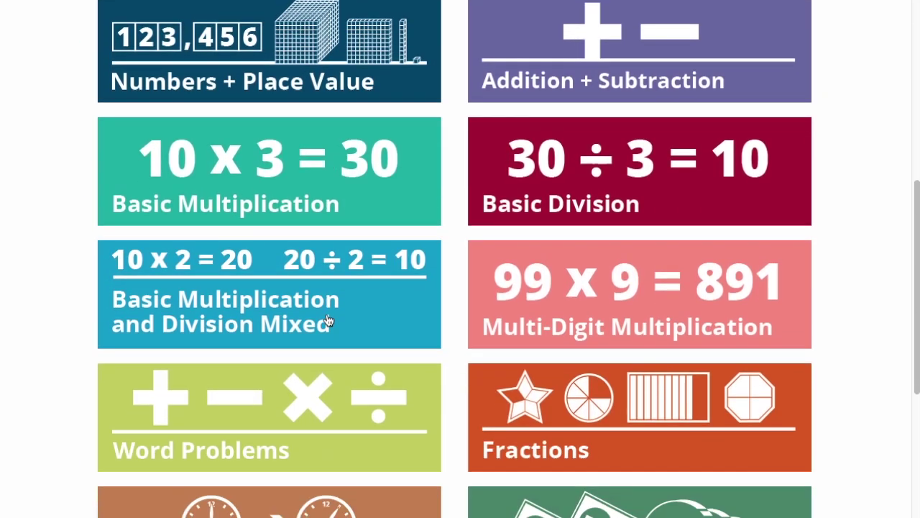
scroll(326, 319, "down", 3)
scroll(327, 319, "up", 4)
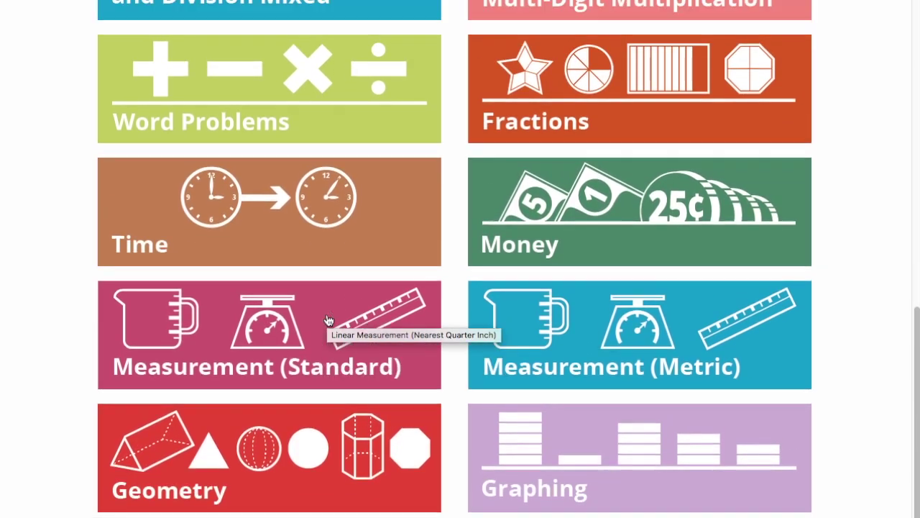
scroll(327, 319, "up", 7)
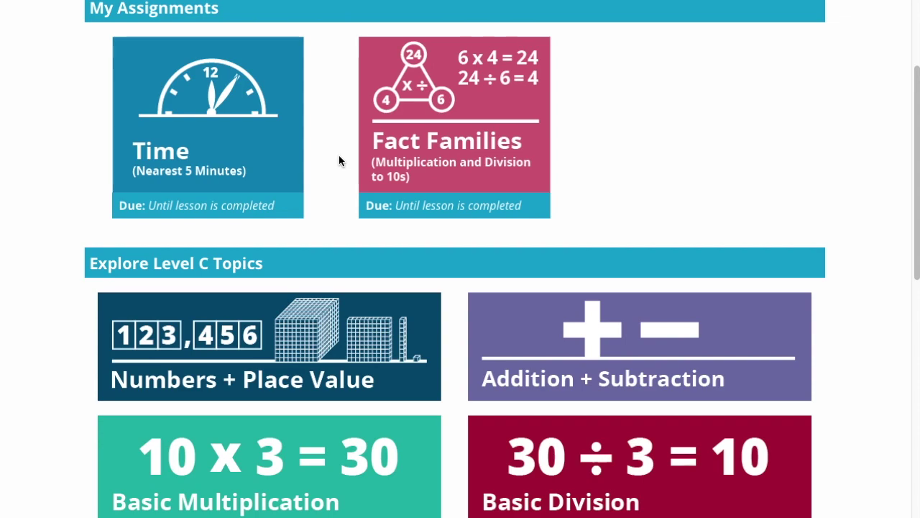
scroll(339, 155, "up", 2)
scroll(339, 159, "up", 1)
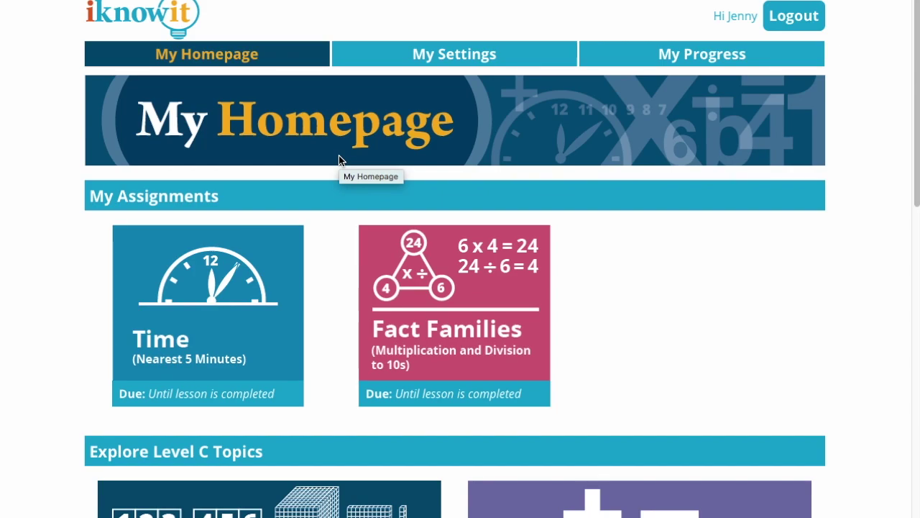
left_click(793, 17)
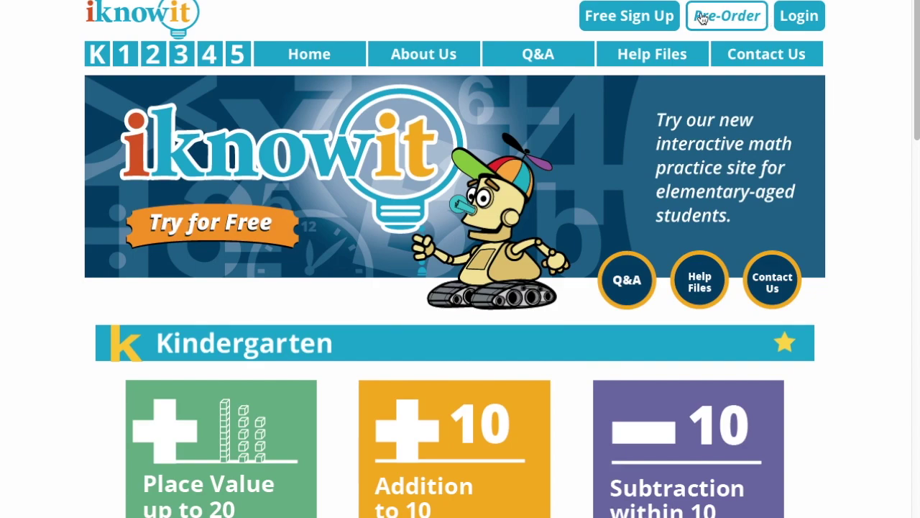